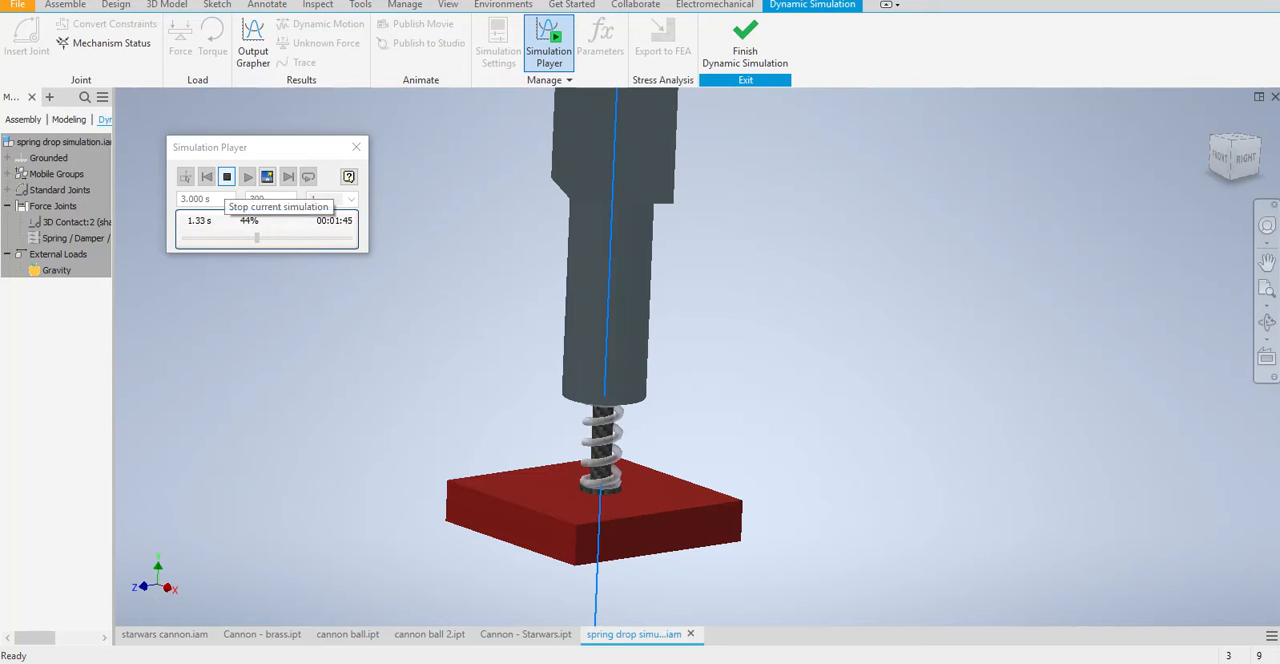
Stop the running simulation and publish it to Studio, with the animation timeline open
{"action": "left_click", "coordinate": [226, 176]}
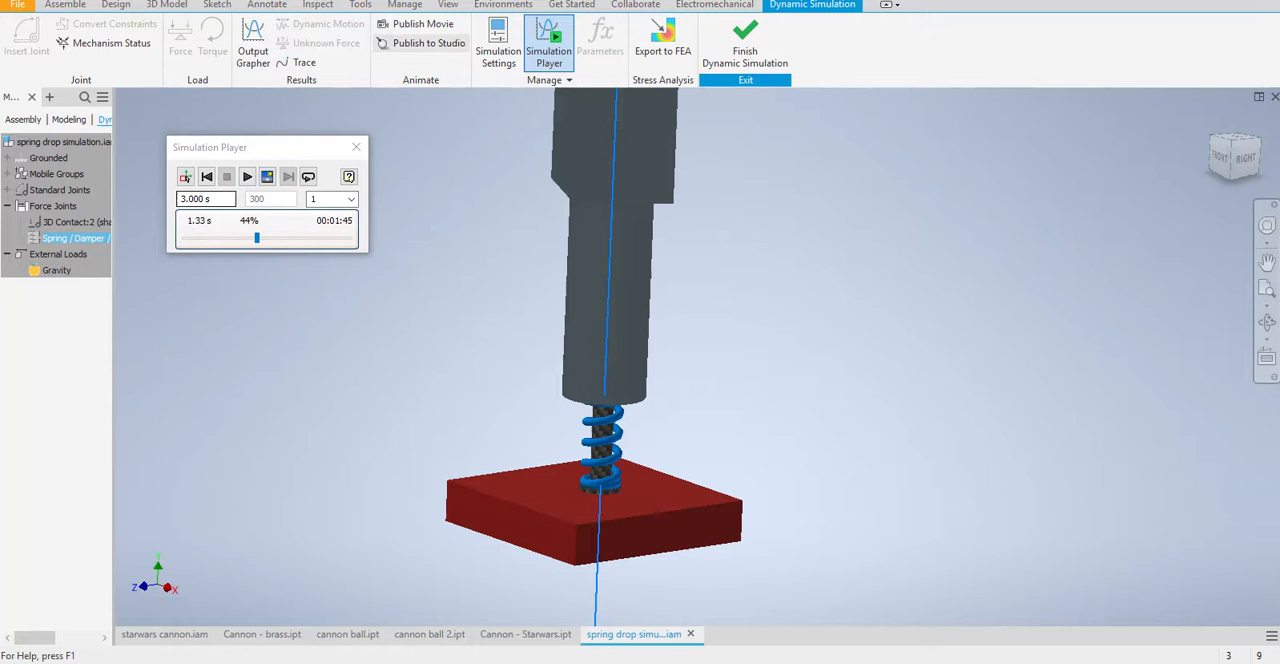
{"action": "left_click", "coordinate": [420, 43]}
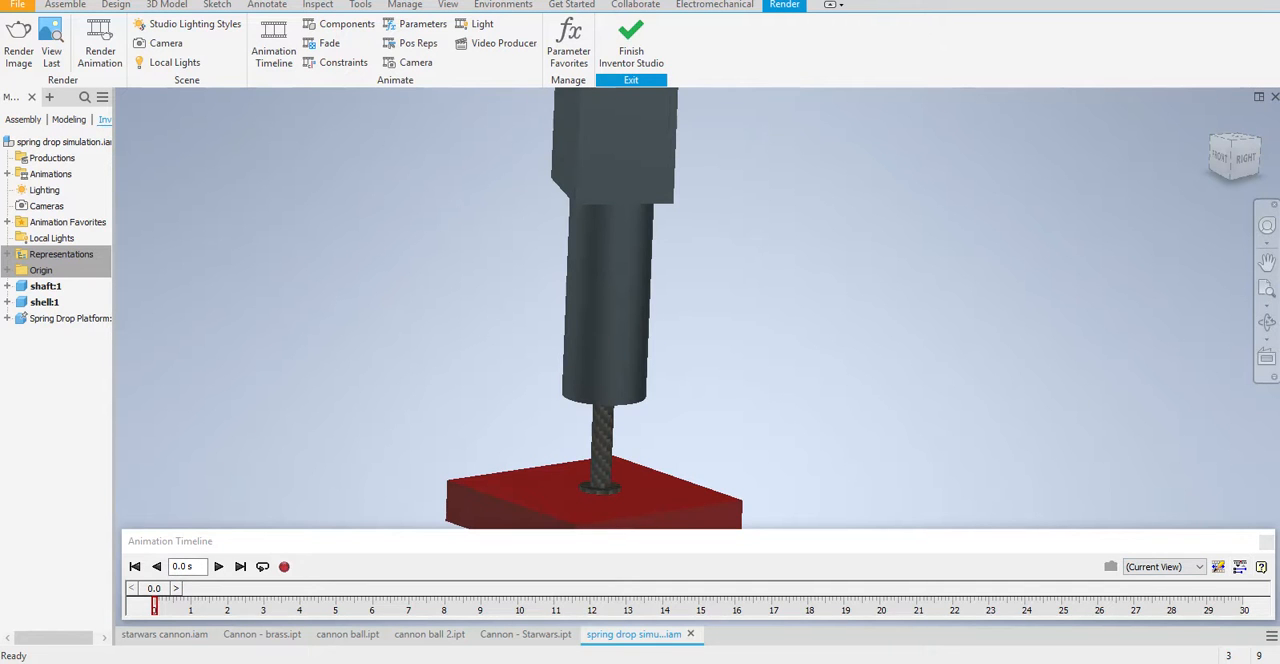
{"action": "left_click", "coordinate": [1267, 541]}
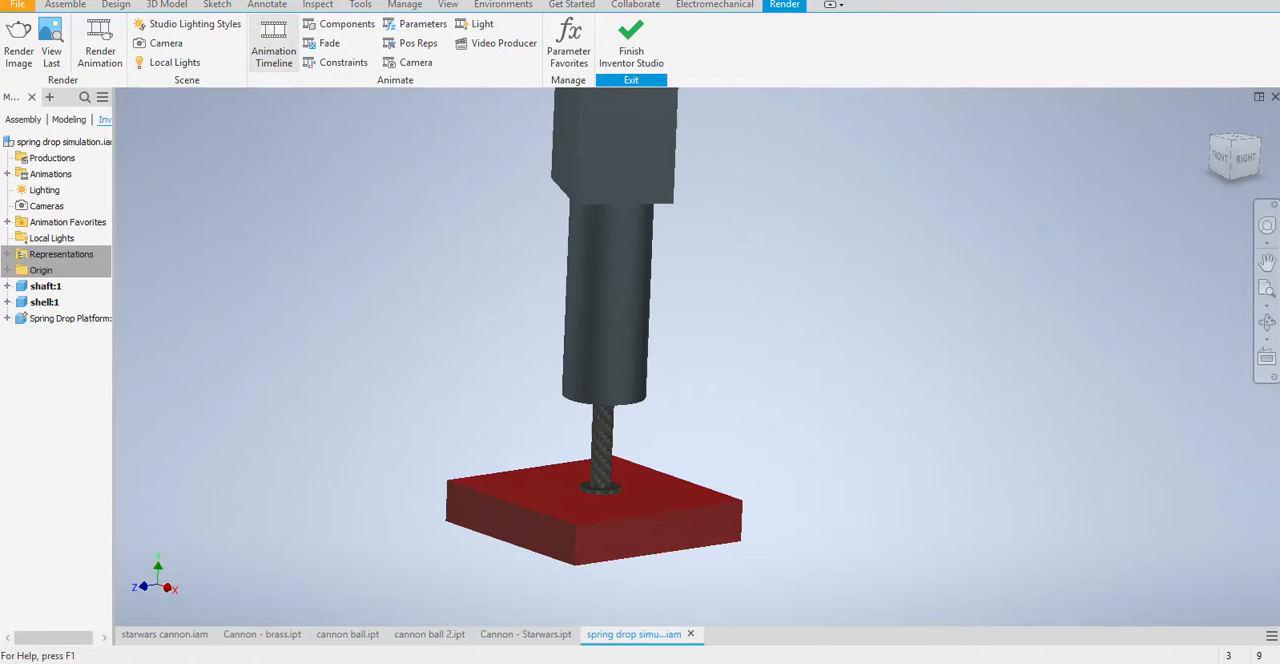
{"action": "left_click", "coordinate": [273, 45]}
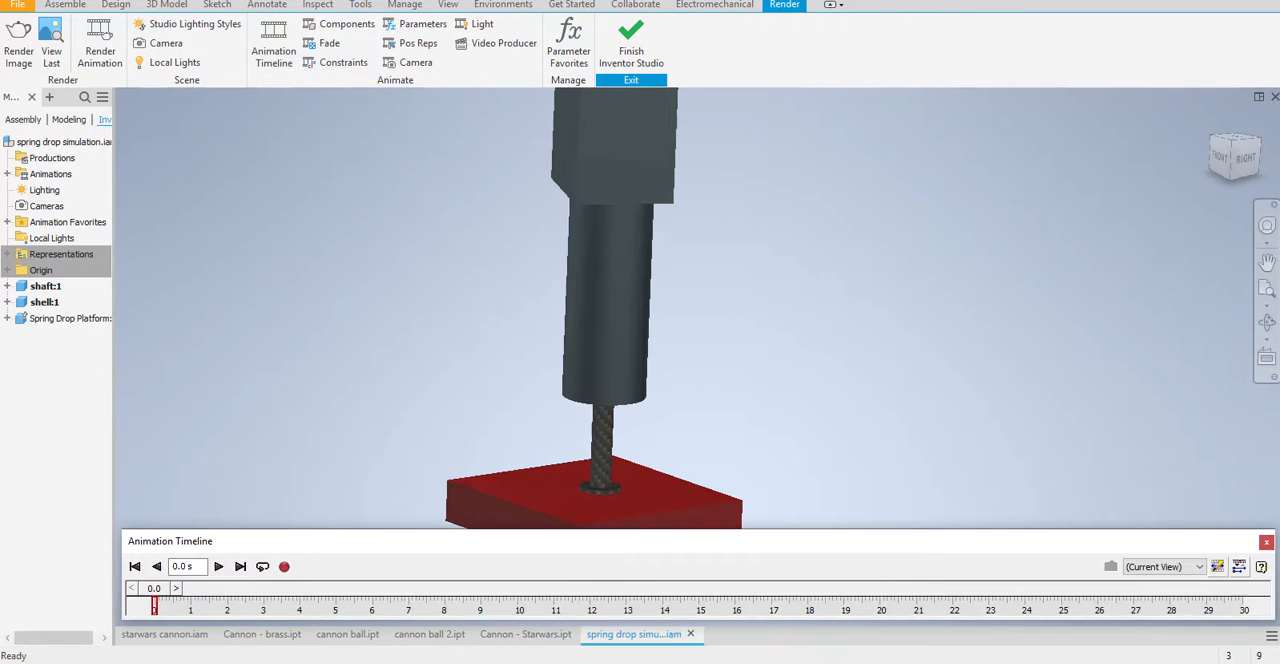
Check the Simulation_Timeline action in the expanded timeline, and play the published animation
{"action": "left_click", "coordinate": [1240, 567]}
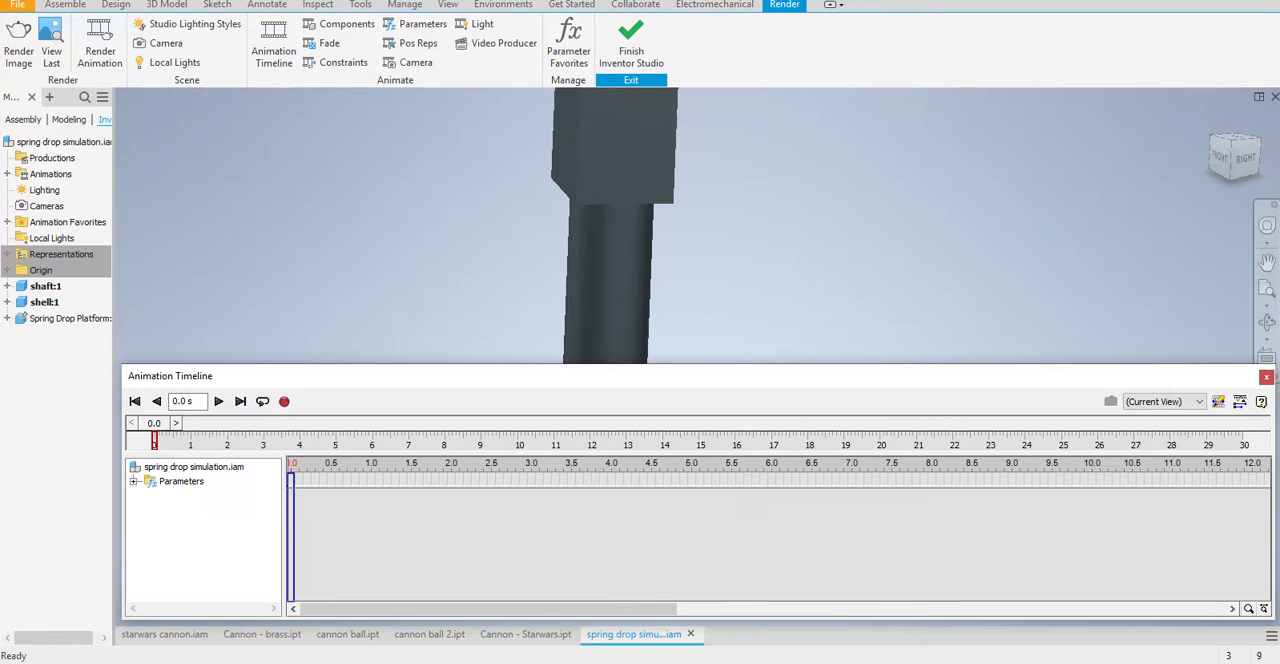
{"action": "left_click", "coordinate": [134, 482]}
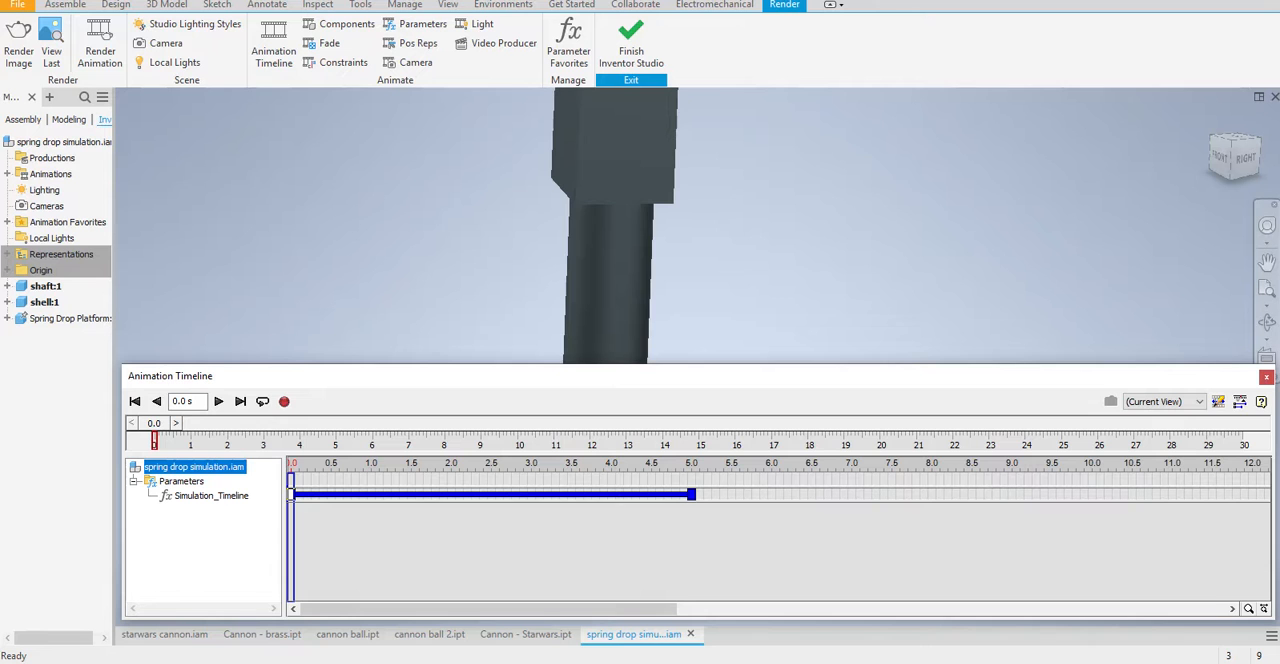
{"action": "left_click", "coordinate": [1240, 401]}
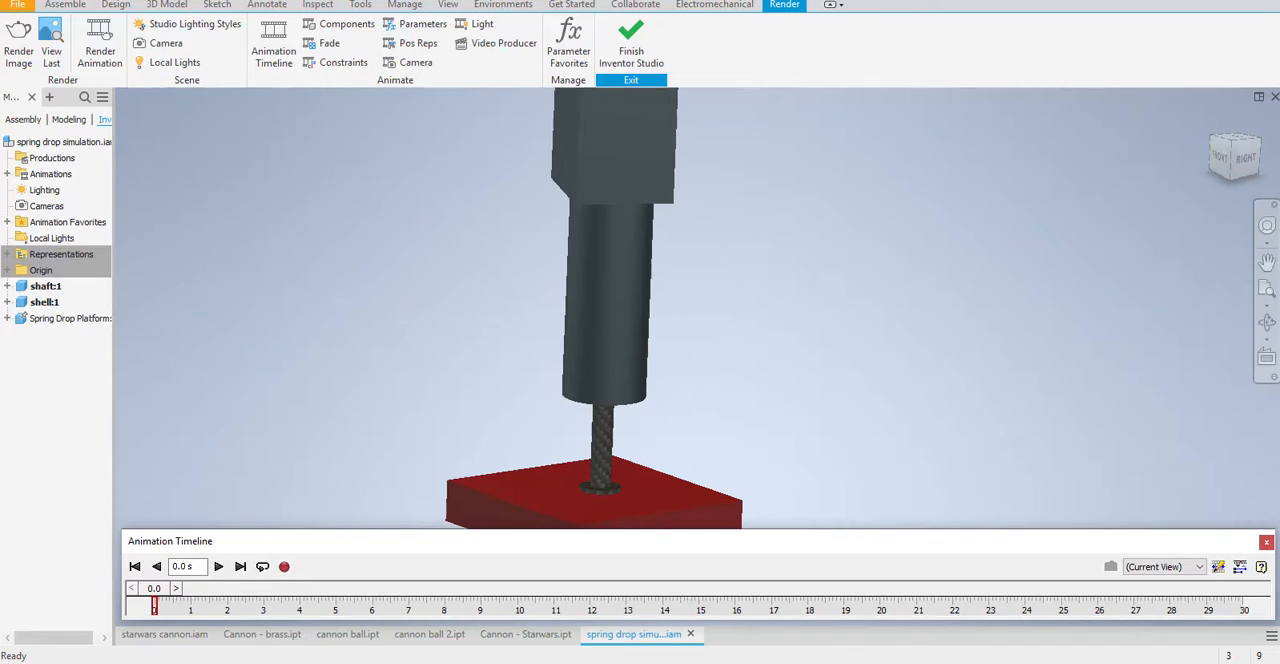
{"action": "left_click", "coordinate": [219, 567]}
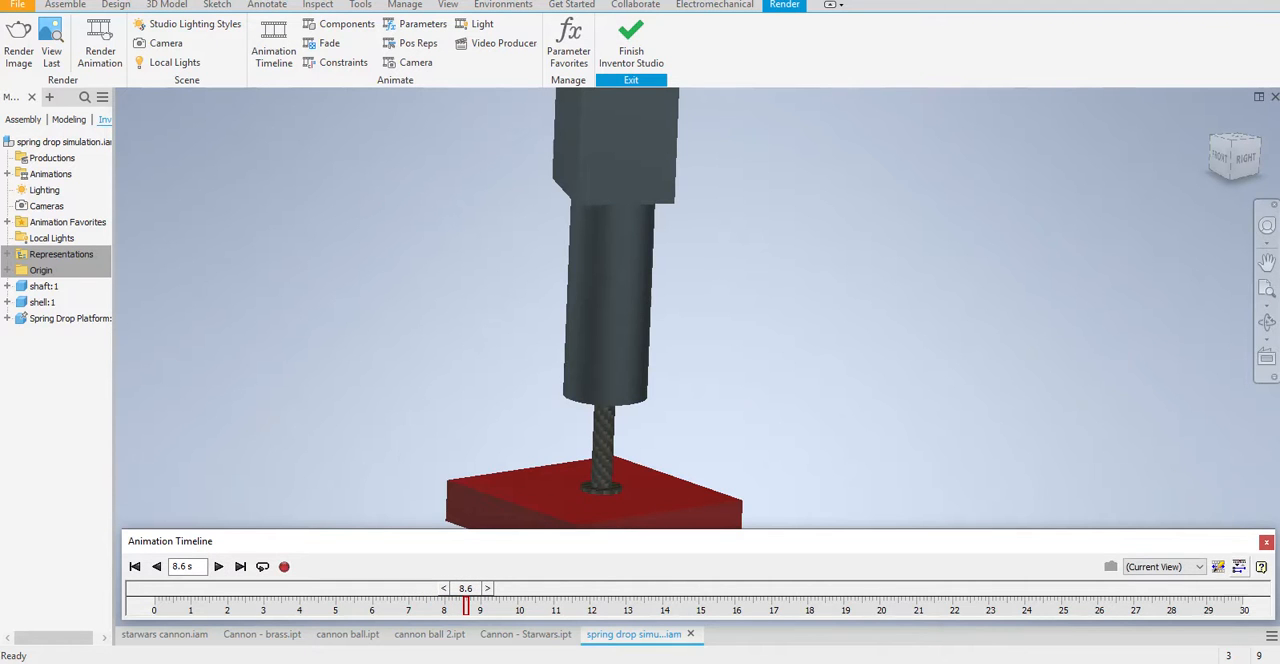
Review the start, duration and end settings of the Simulation_Timeline action without altering them
{"action": "left_click", "coordinate": [1239, 566]}
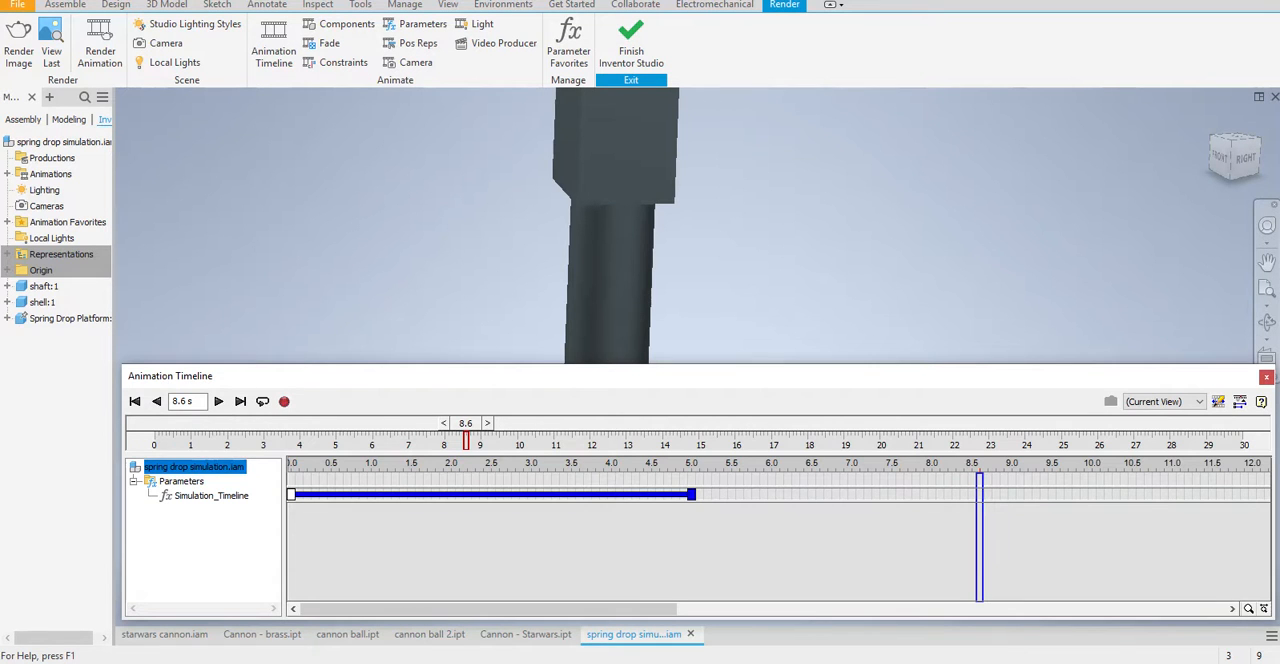
{"action": "double_click", "coordinate": [490, 494]}
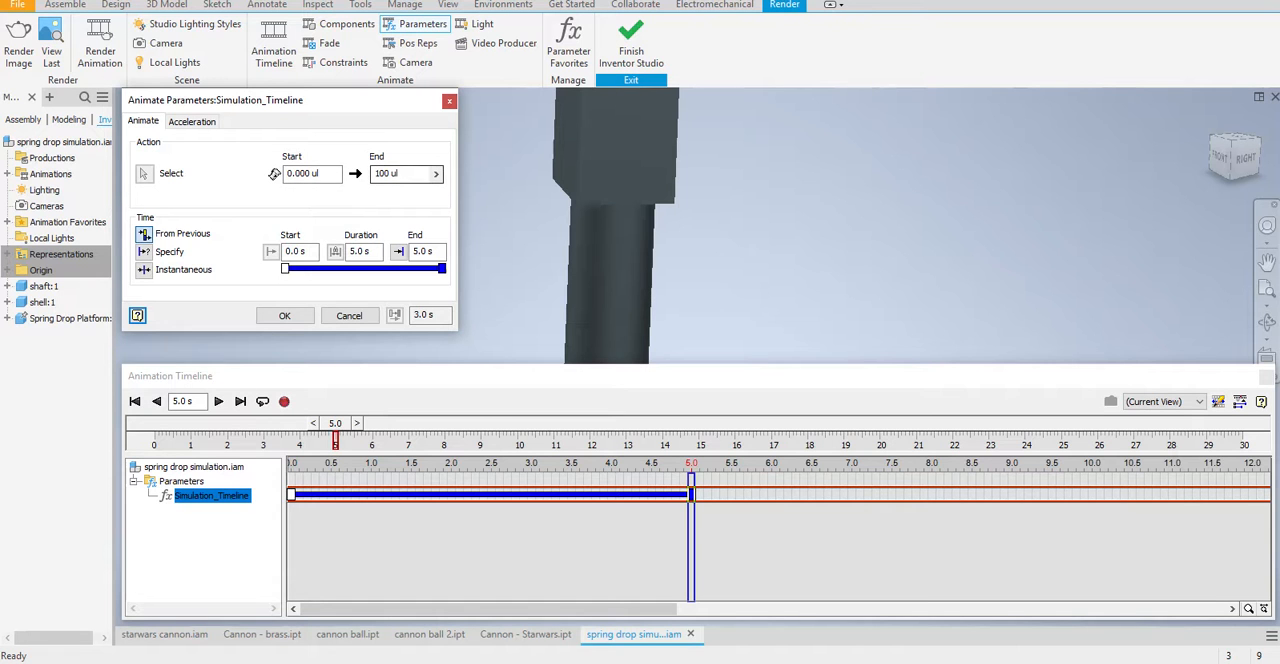
{"action": "double_click", "coordinate": [424, 252]}
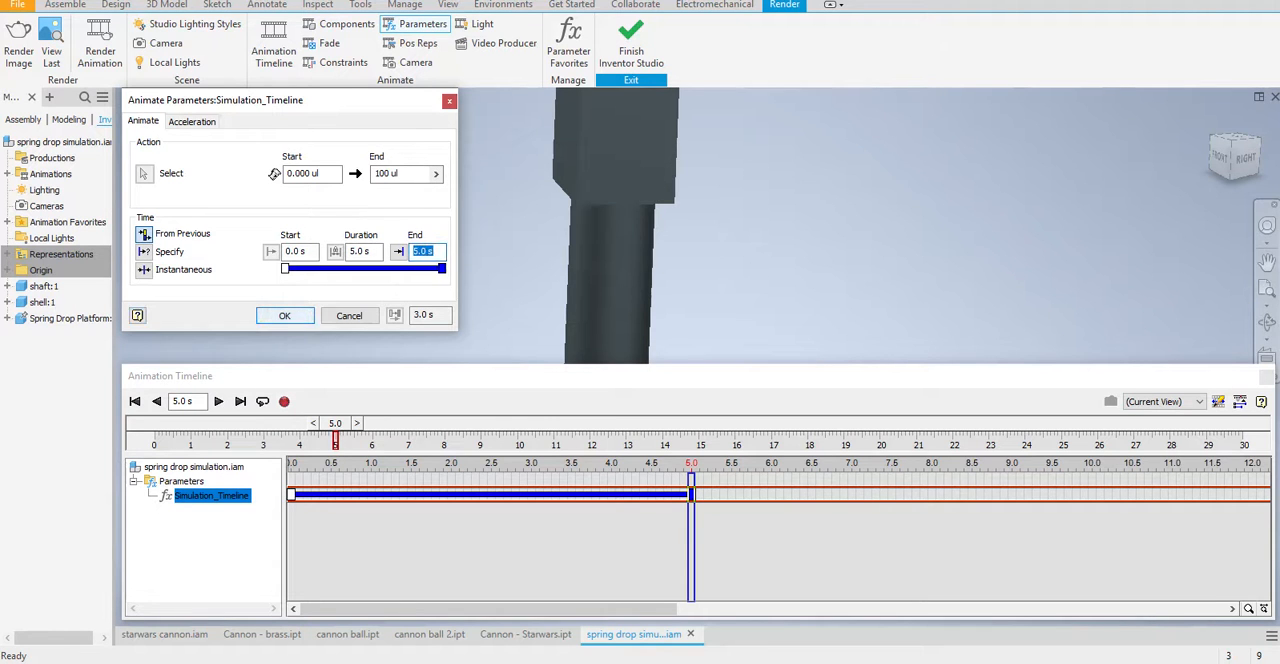
{"action": "key", "text": "Return"}
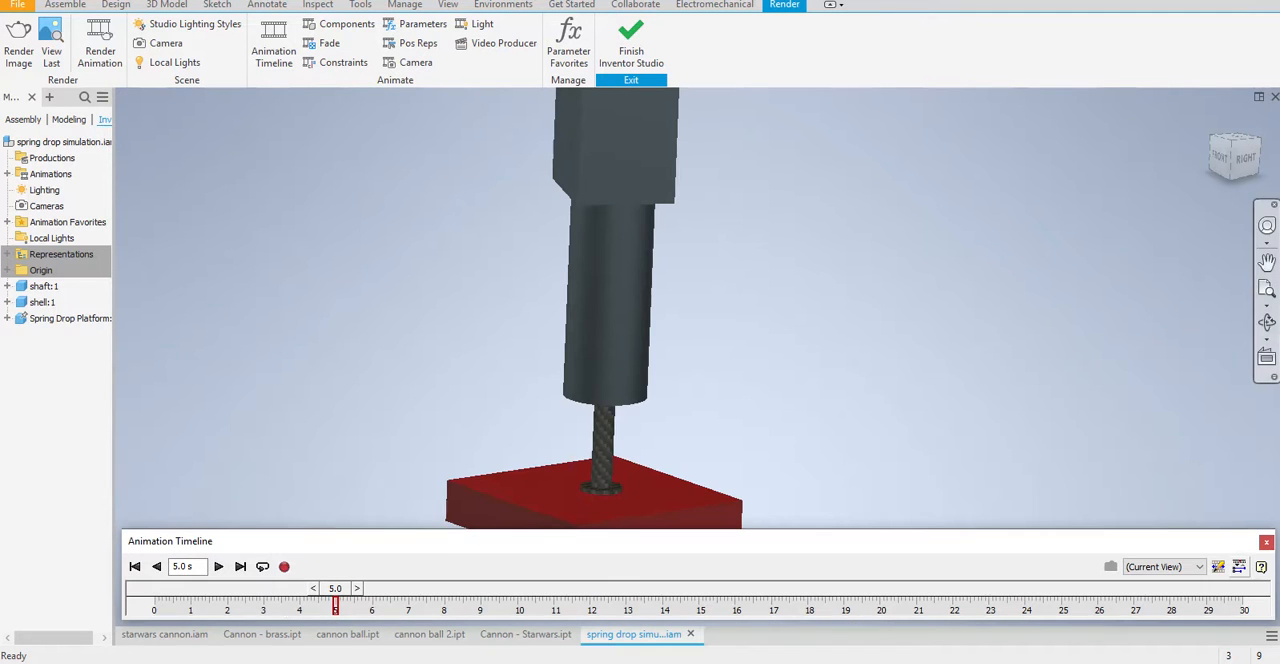
{"action": "left_click", "coordinate": [1239, 401]}
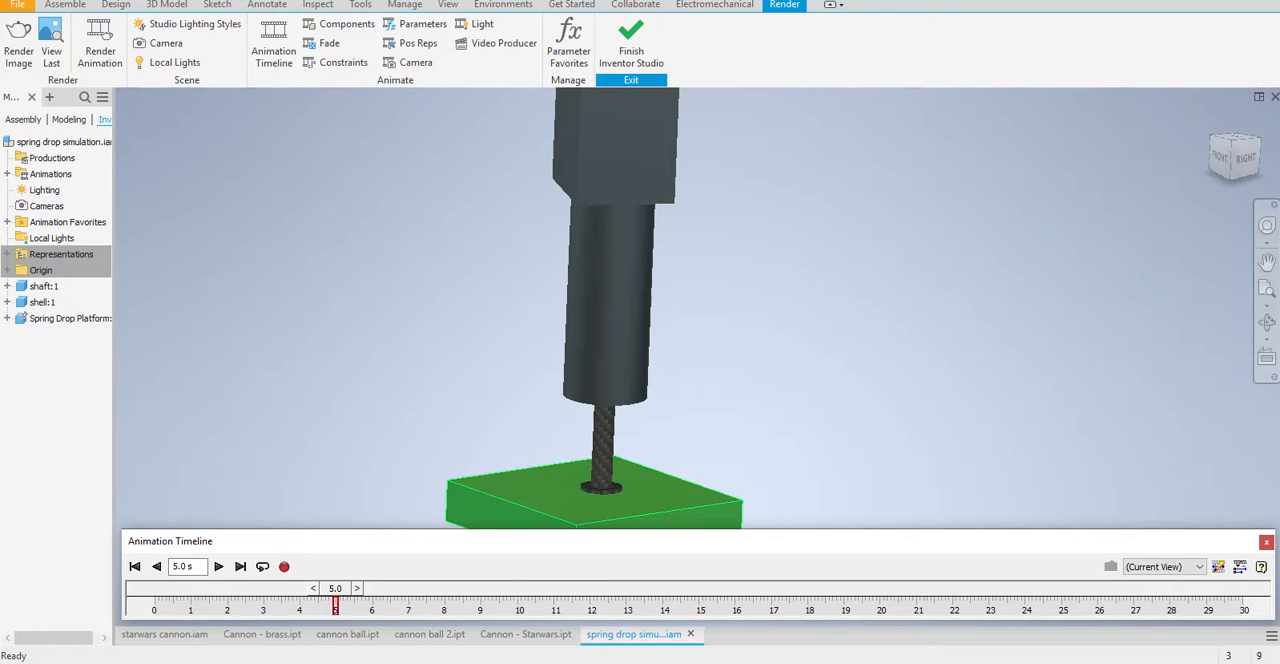
Rewind the animation and play it from the start, replaying it from an earlier time on the timeline
{"action": "left_click", "coordinate": [134, 566]}
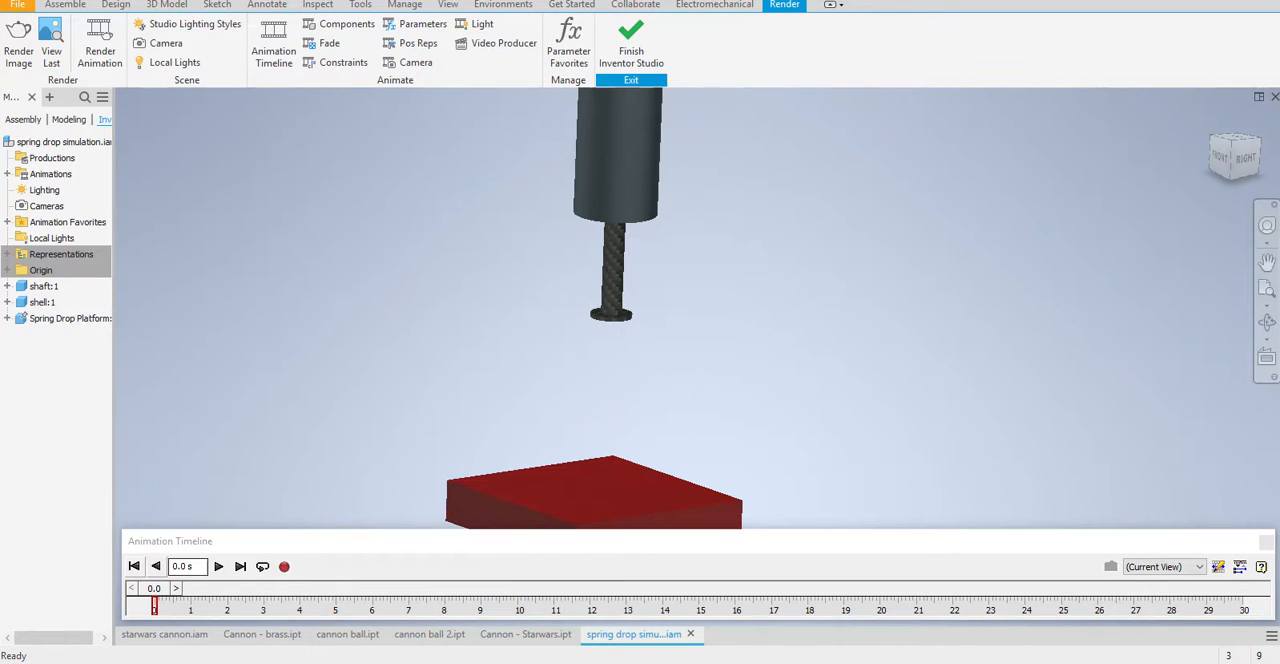
{"action": "left_click", "coordinate": [217, 566]}
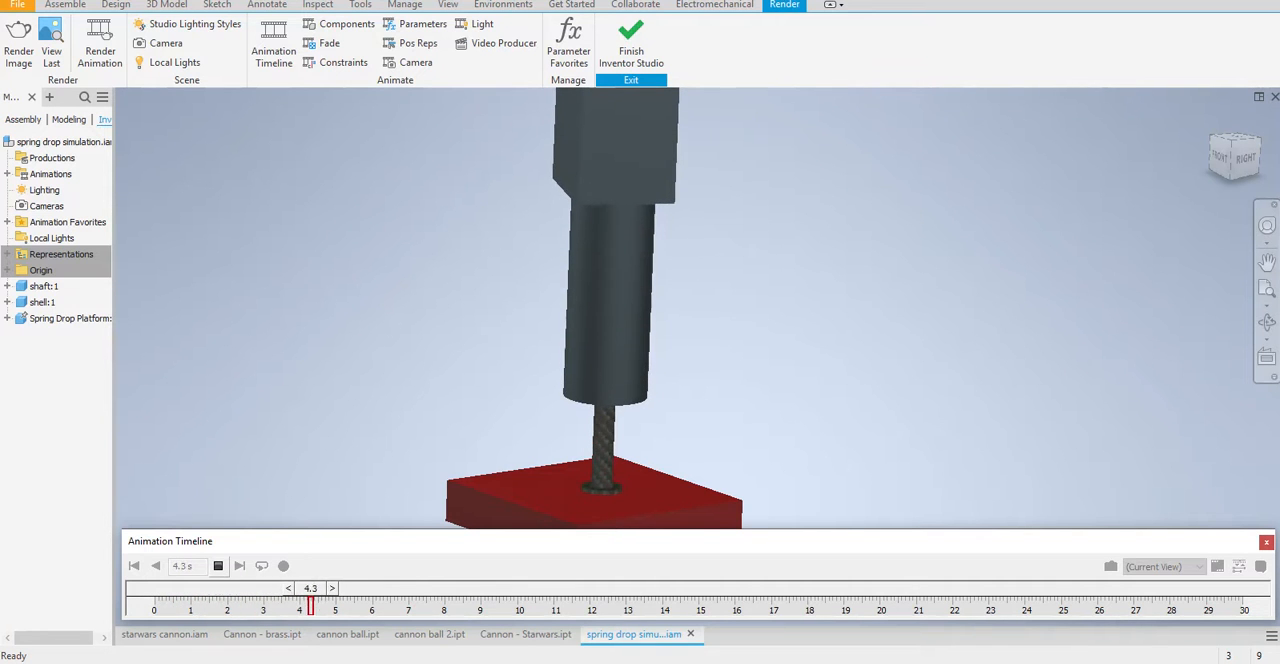
{"action": "left_click_drag", "start_coordinate": [332, 605], "coordinate": [270, 605]}
{"action": "left_click", "coordinate": [218, 566]}
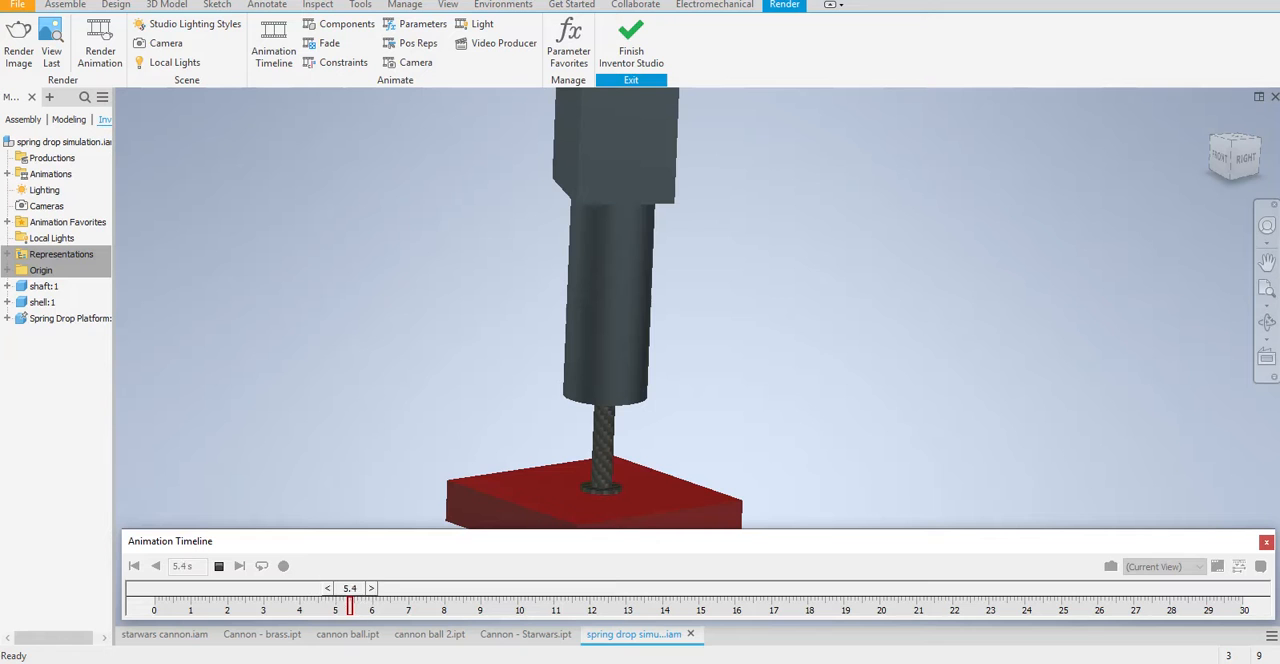
{"action": "left_click", "coordinate": [218, 566]}
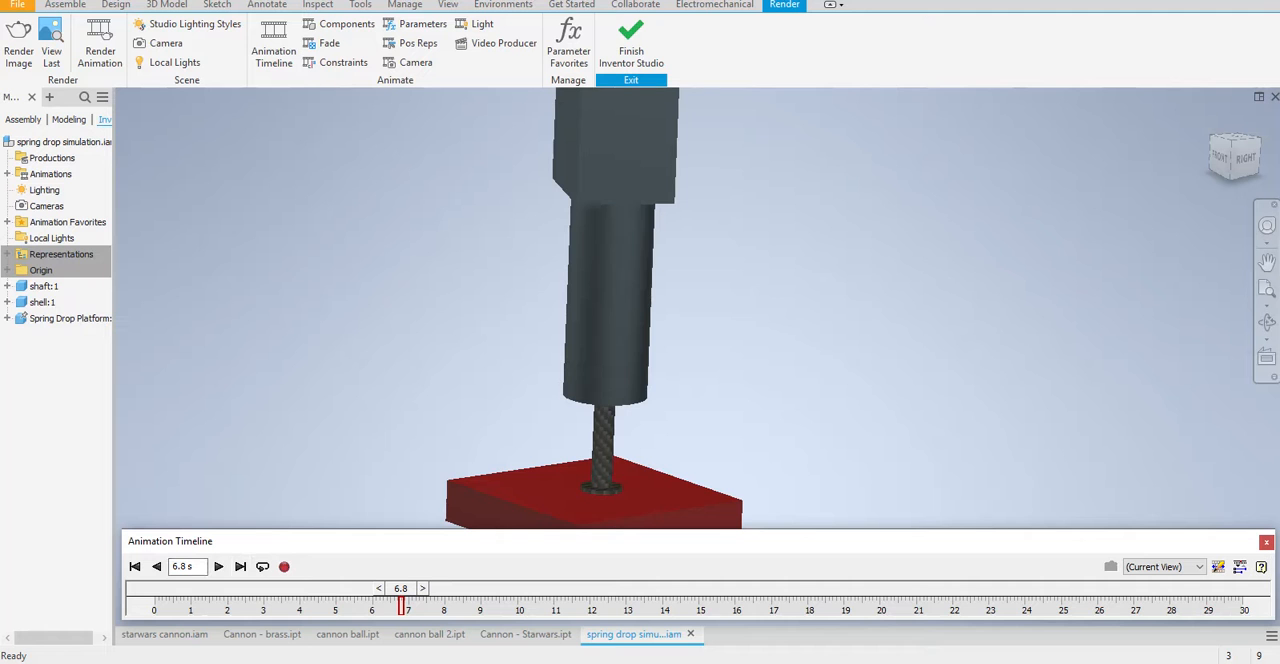
Delete the published dynamic simulation animation from the Animations folder
{"action": "left_click", "coordinate": [7, 174]}
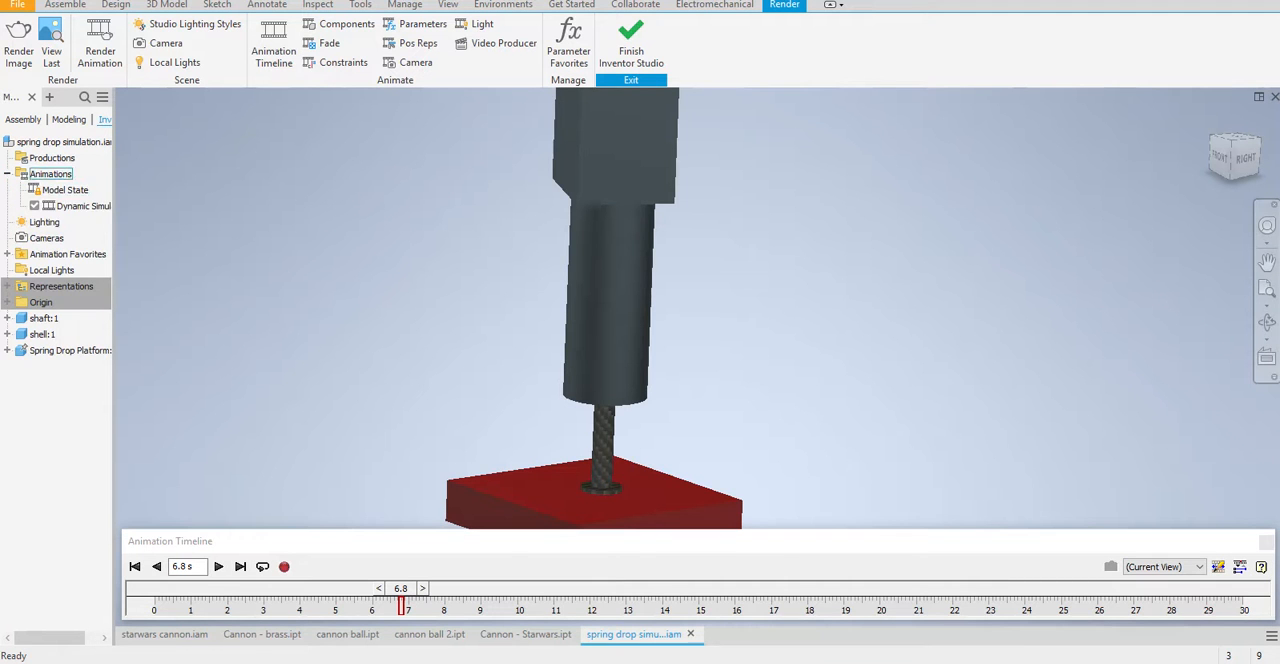
{"action": "right_click", "coordinate": [56, 206]}
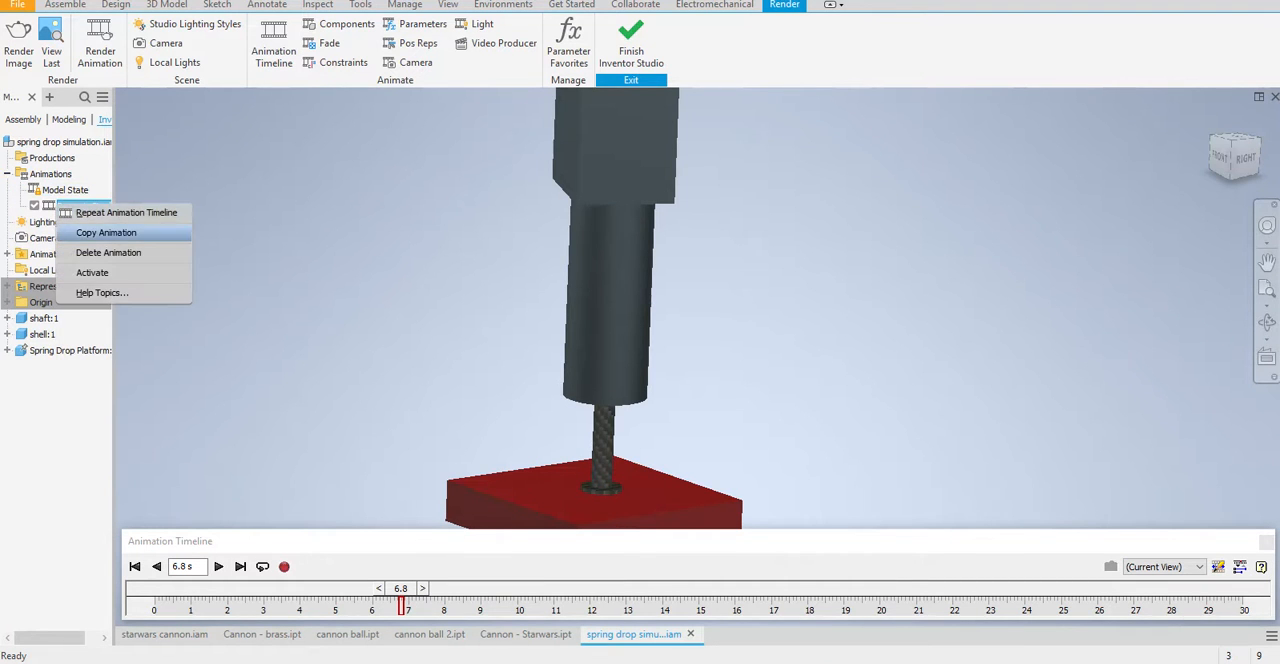
{"action": "left_click", "coordinate": [110, 255]}
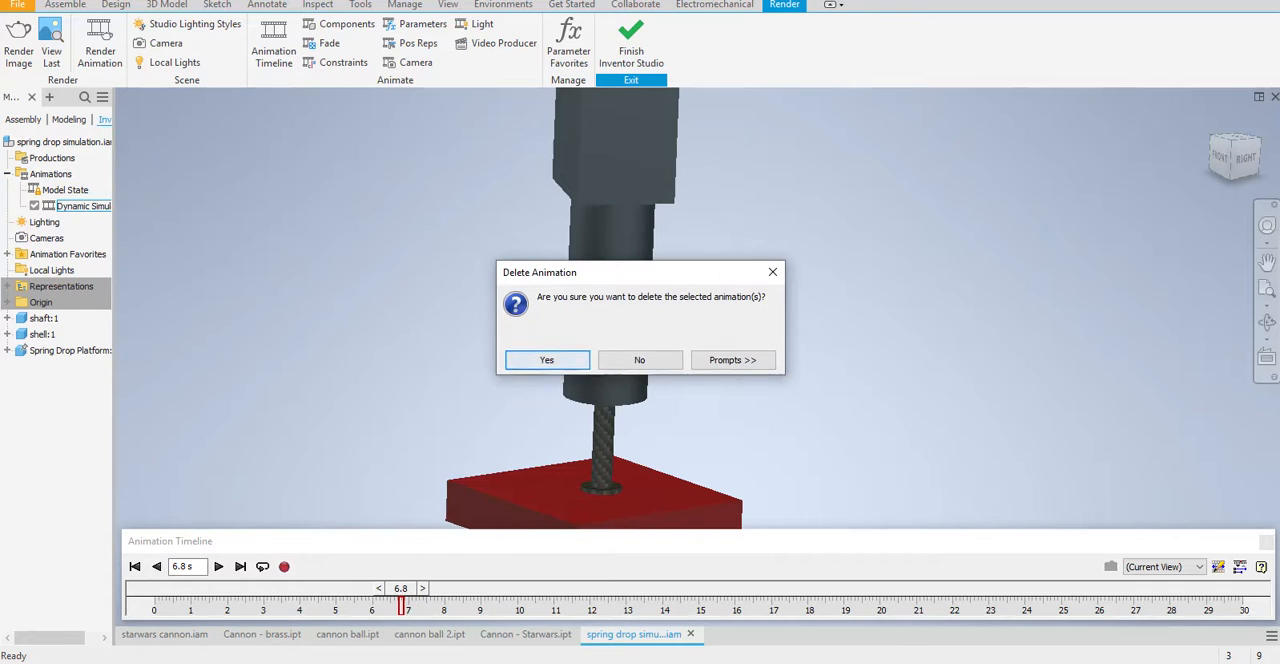
{"action": "key", "text": "Return"}
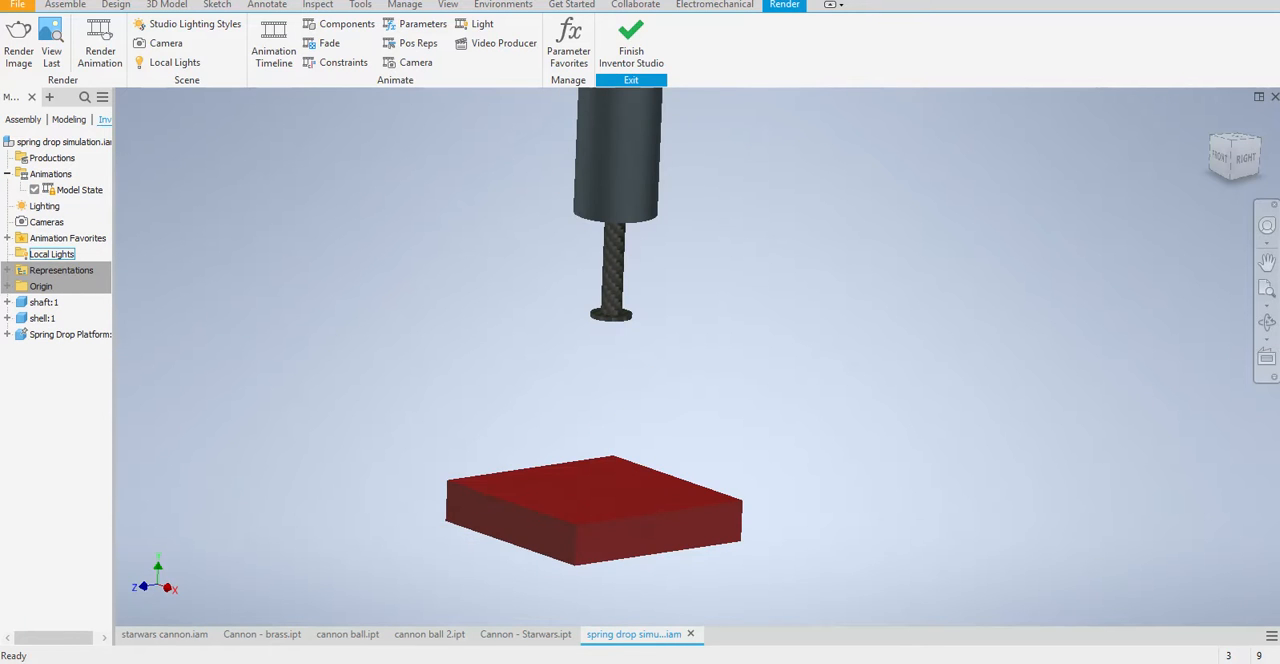
Activate a new animation and start Animate Parameters for the Simulation_Timeline animation favorite
{"action": "left_click", "coordinate": [7, 238]}
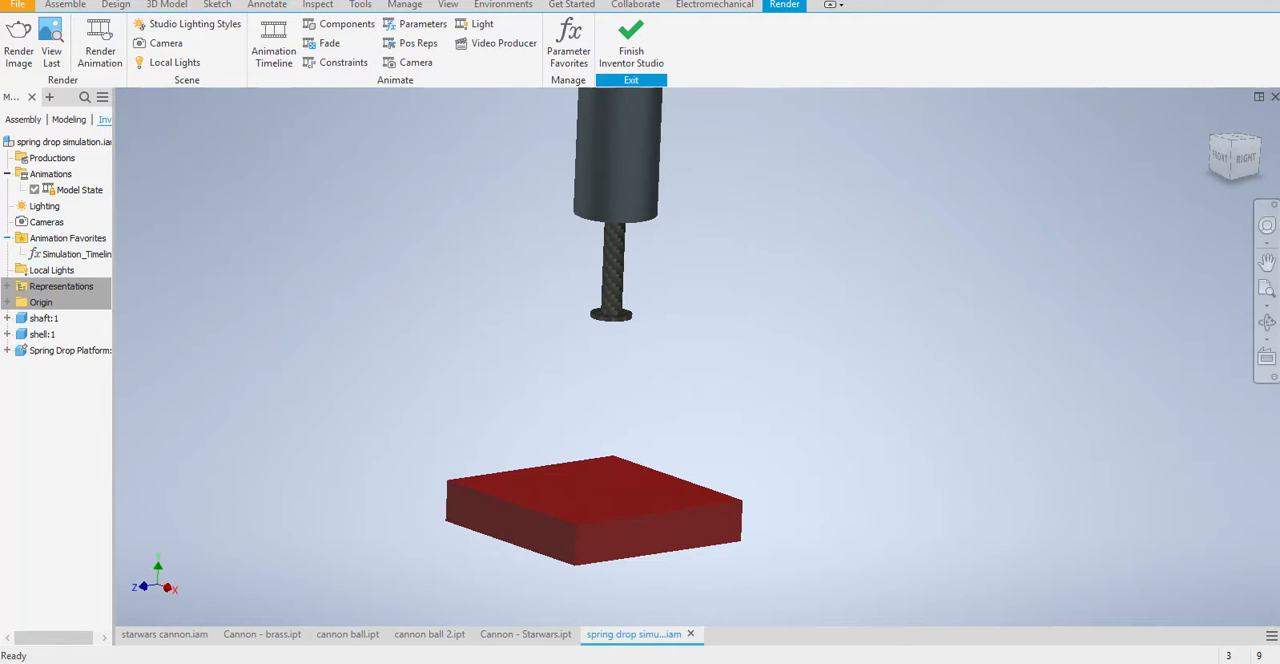
{"action": "left_click", "coordinate": [7, 238]}
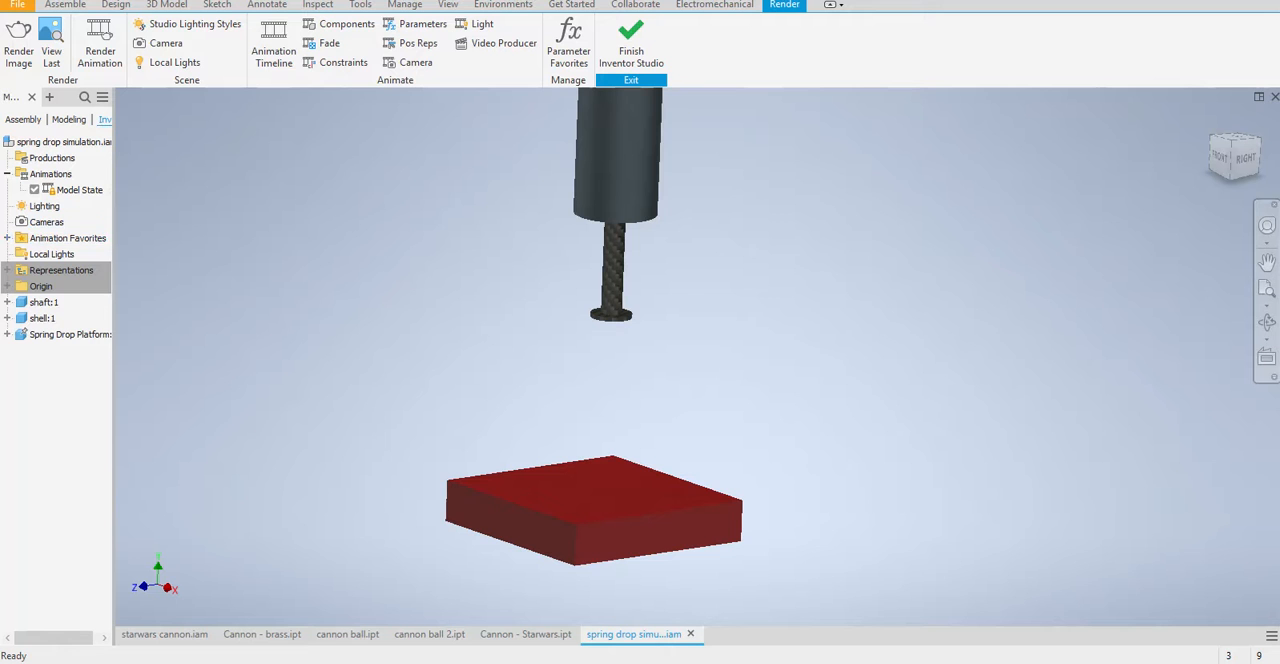
{"action": "left_click", "coordinate": [7, 238]}
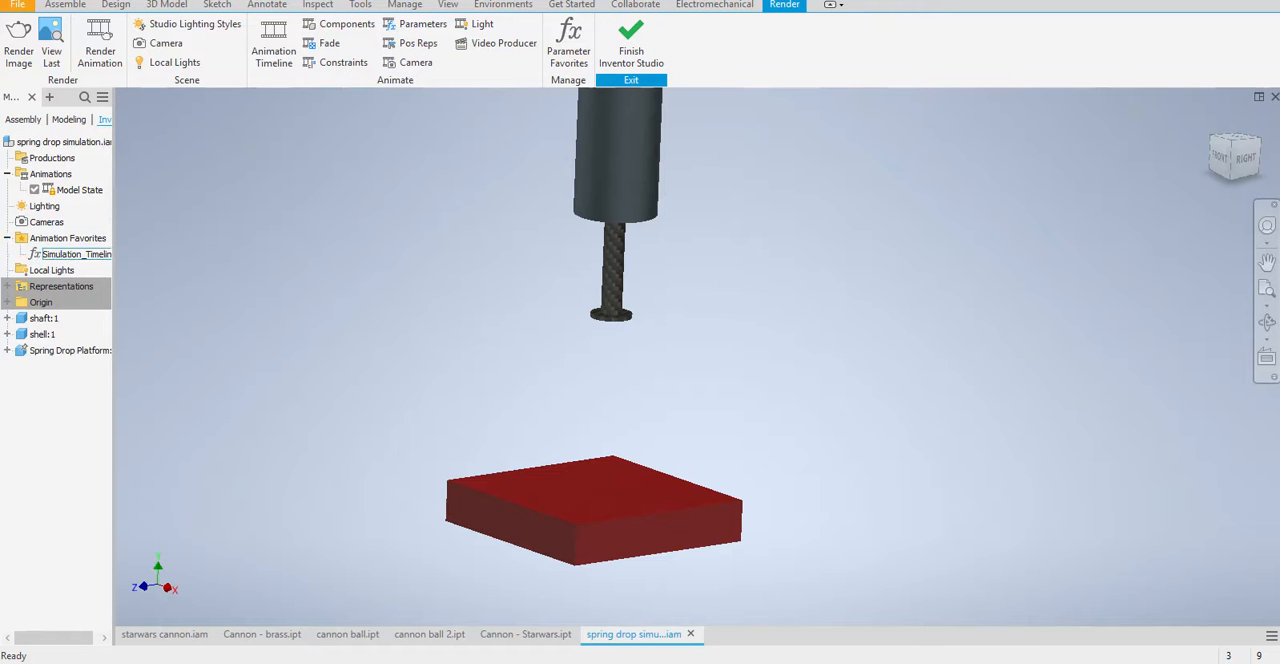
{"action": "right_click", "coordinate": [48, 254]}
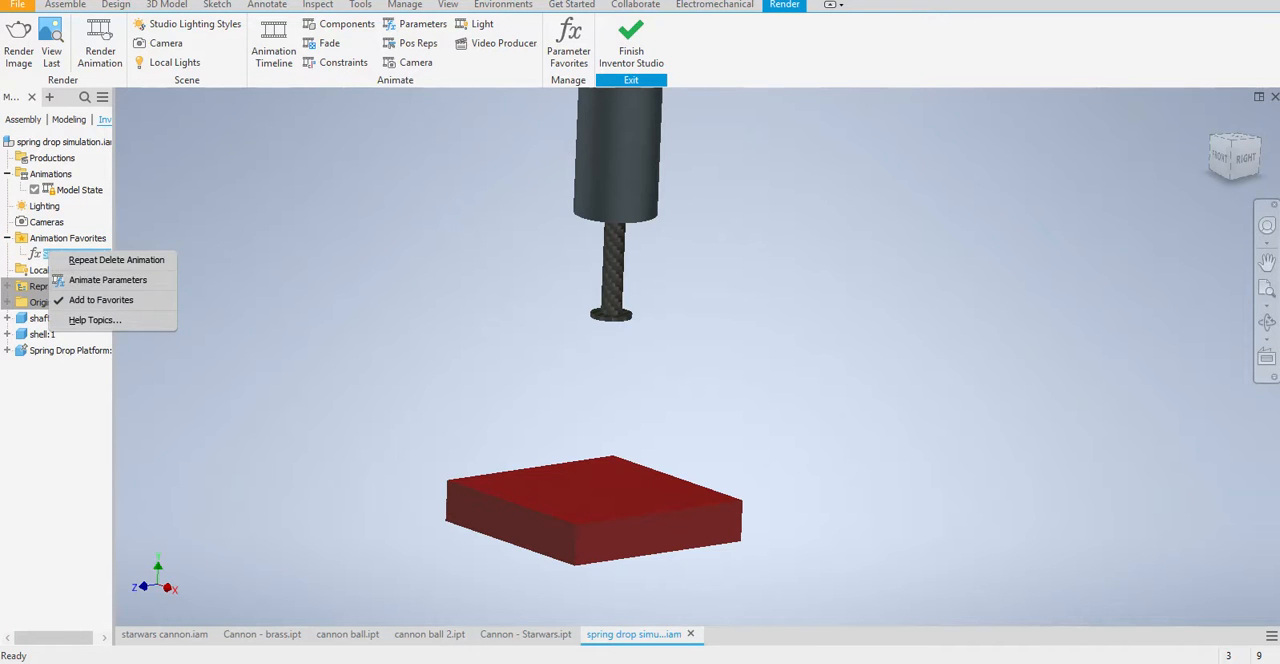
{"action": "left_click", "coordinate": [47, 251]}
{"action": "right_click", "coordinate": [61, 252]}
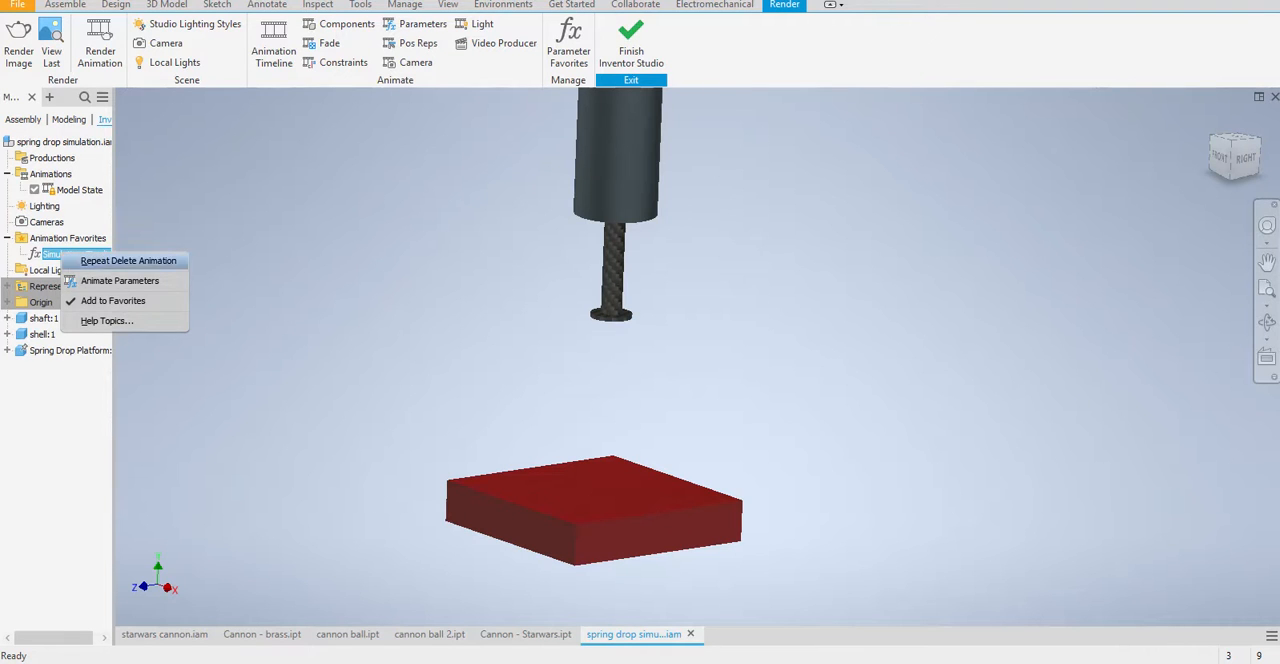
{"action": "left_click", "coordinate": [52, 254]}
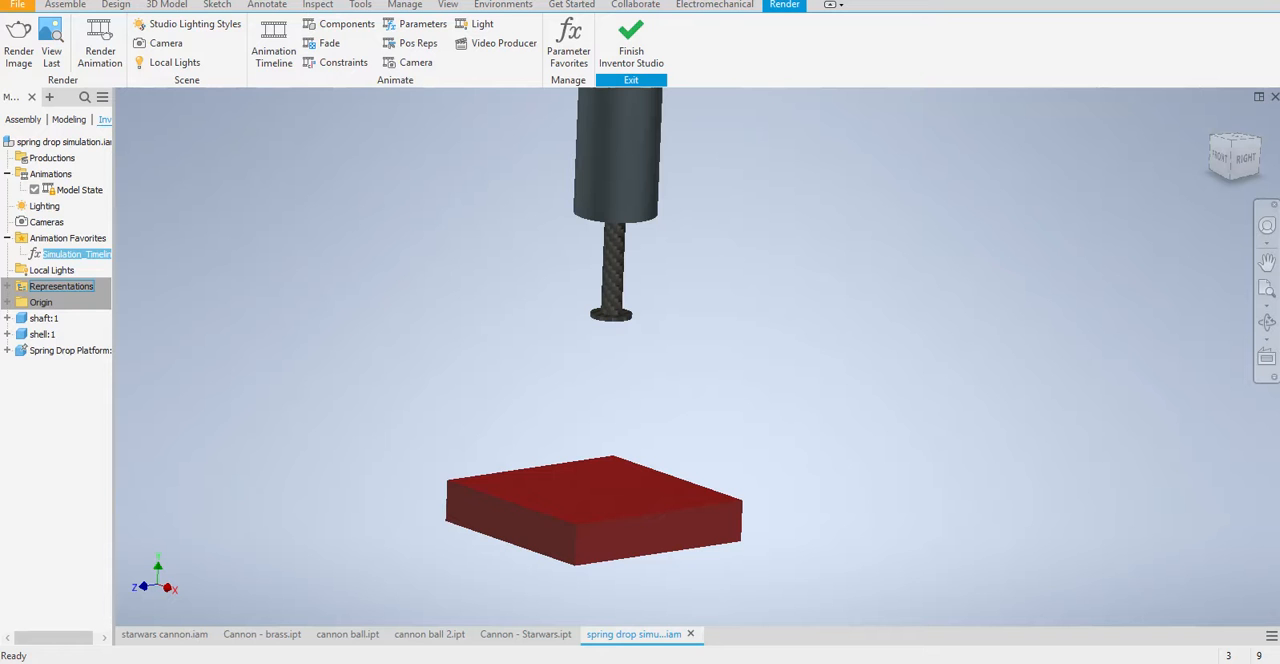
{"action": "right_click", "coordinate": [54, 254]}
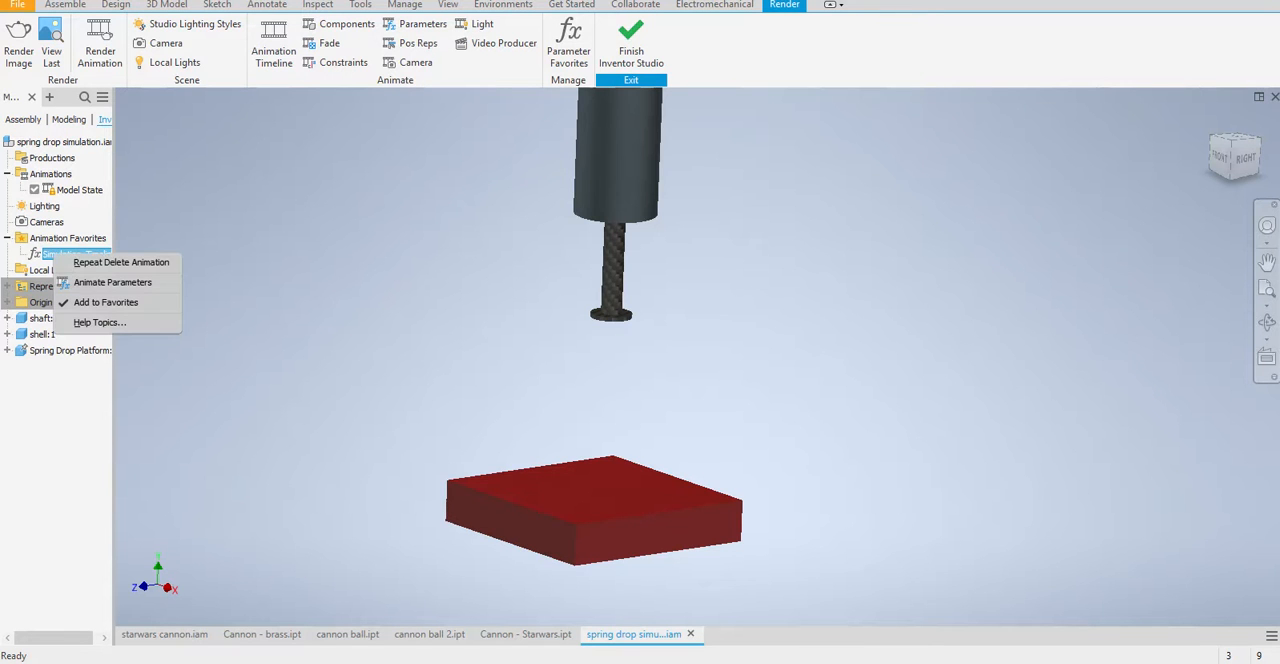
{"action": "left_click", "coordinate": [112, 282]}
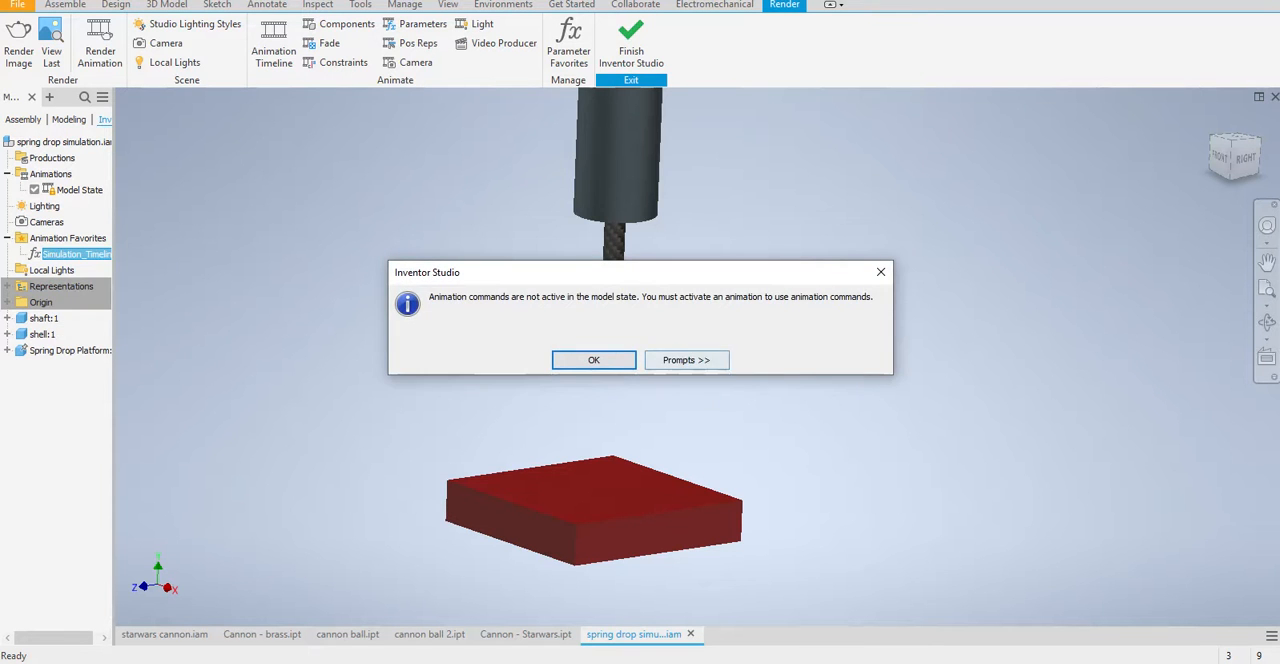
{"action": "key", "text": "Return"}
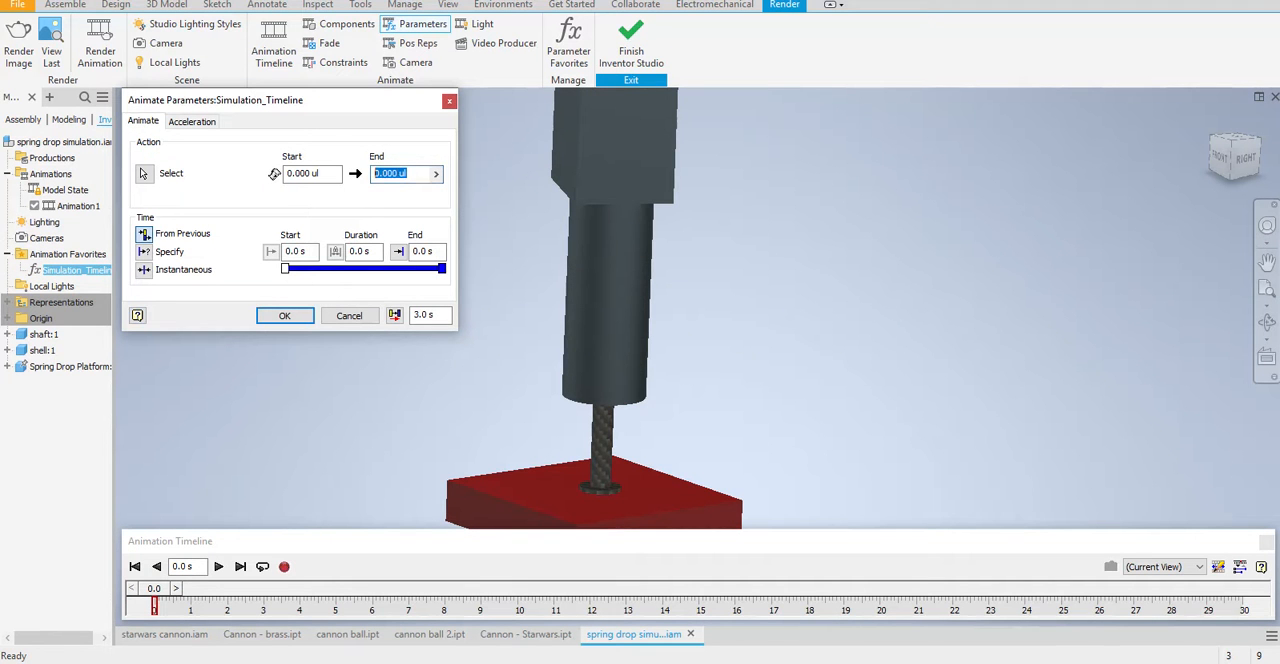
Animate Simulation_Timeline to an end value of 100 with an end time of 4 s
{"action": "type", "text": "100"}
{"action": "left_click_drag", "start_coordinate": [438, 251], "coordinate": [366, 252]}
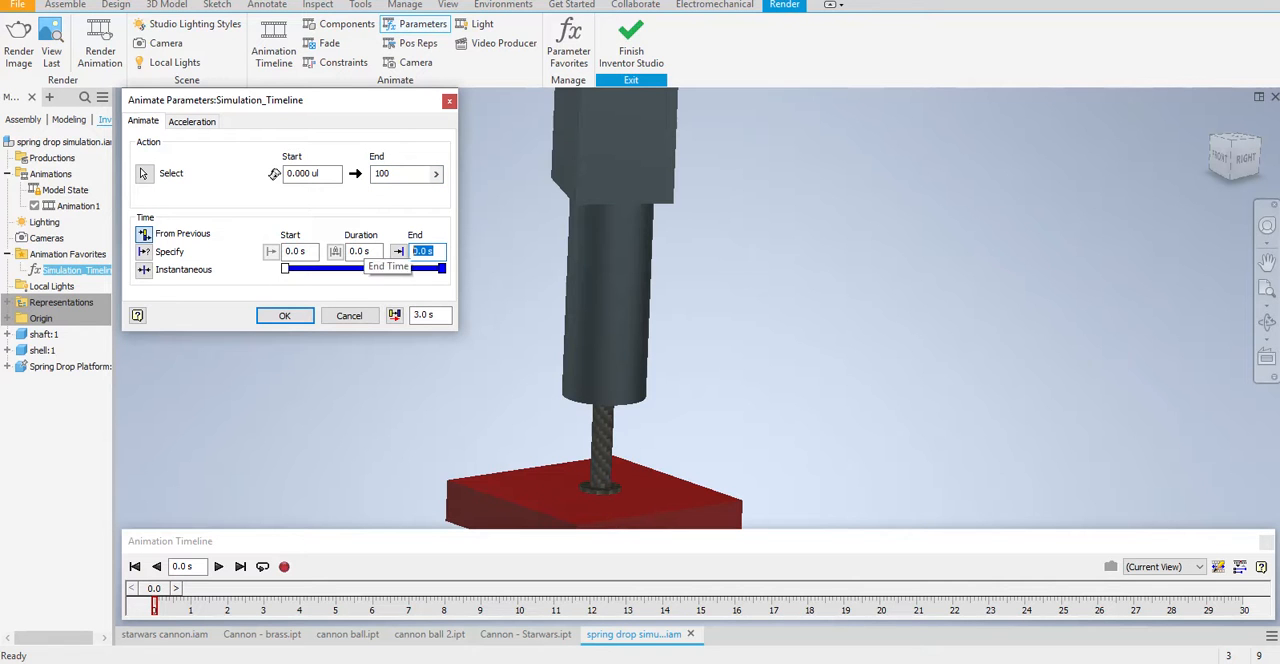
{"action": "type", "text": "4"}
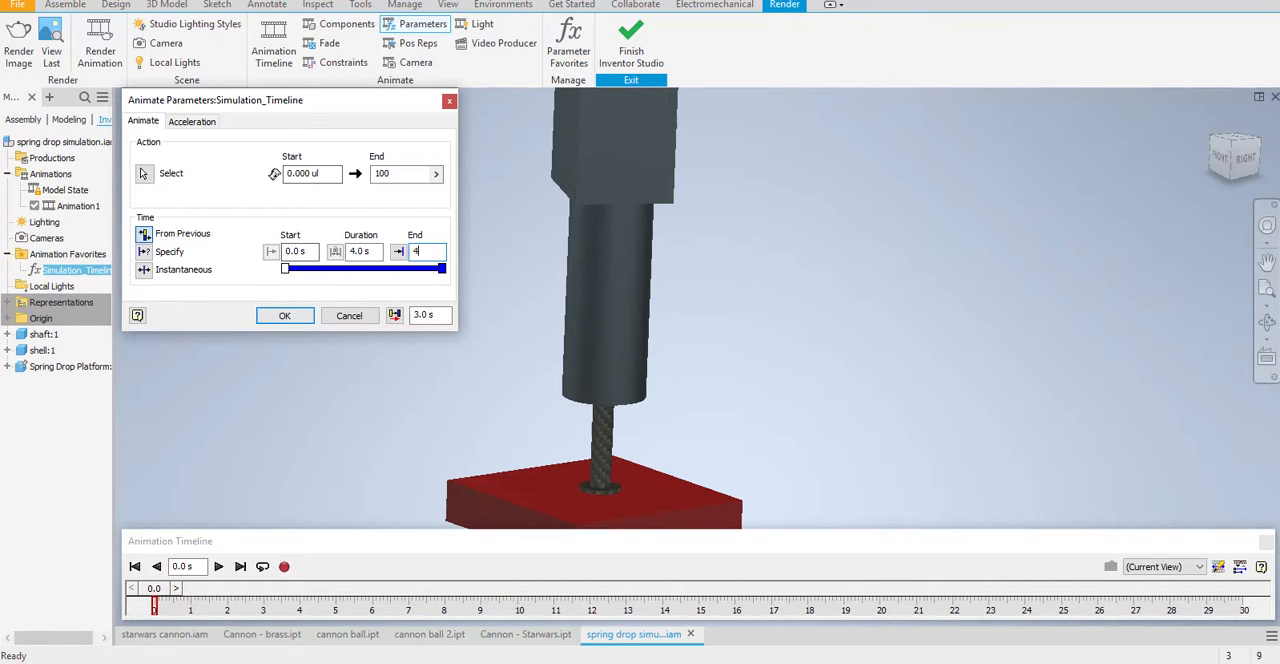
{"action": "key", "text": "Return"}
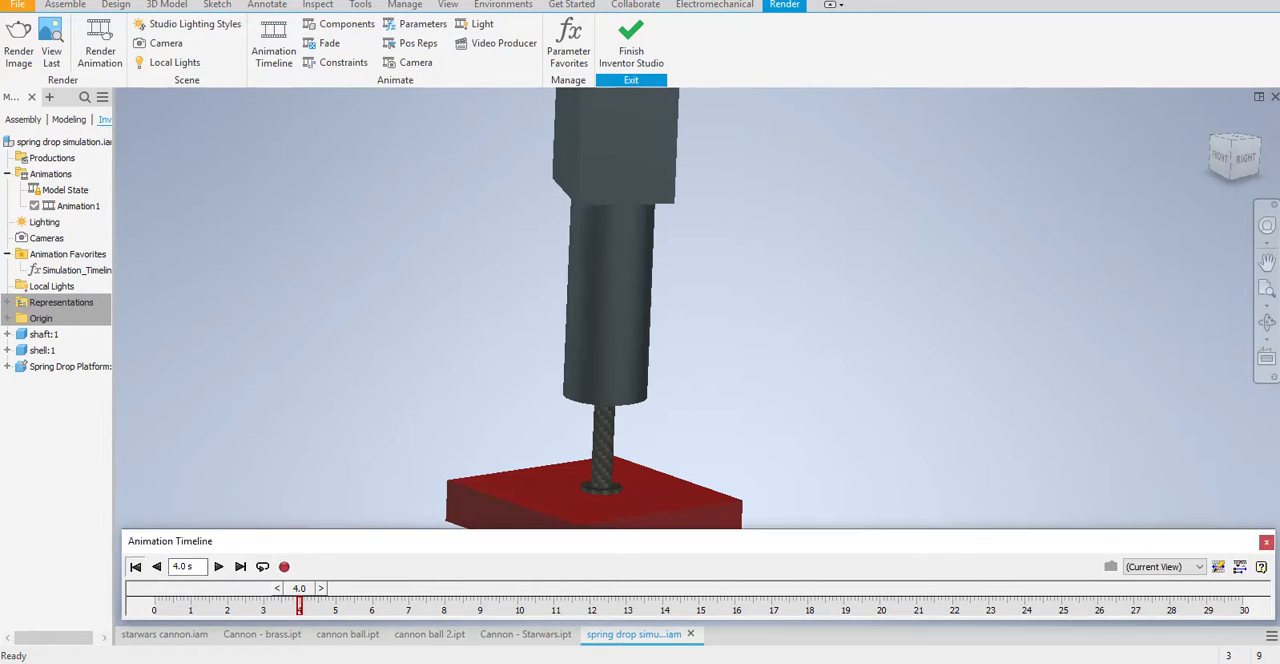
Play the new spring drop animation from 0 s with the whole assembly in view
{"action": "scroll", "coordinate": [732, 441], "scroll_direction": "down", "scroll_amount": 3}
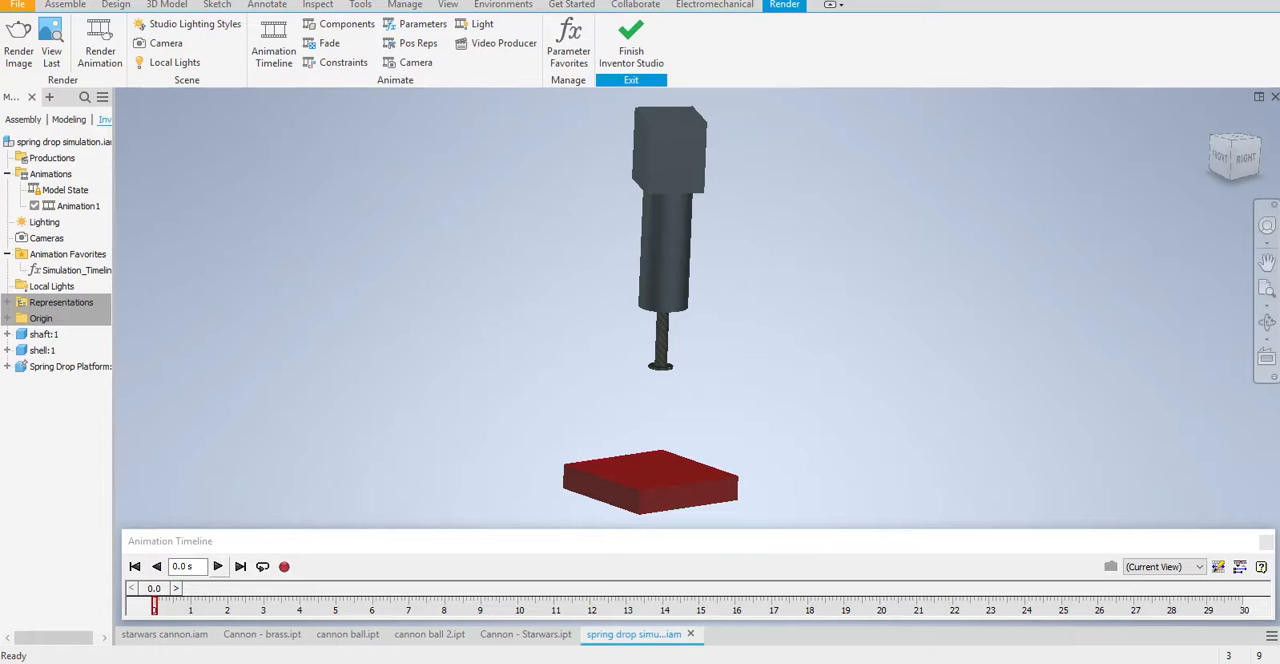
{"action": "left_click", "coordinate": [218, 567]}
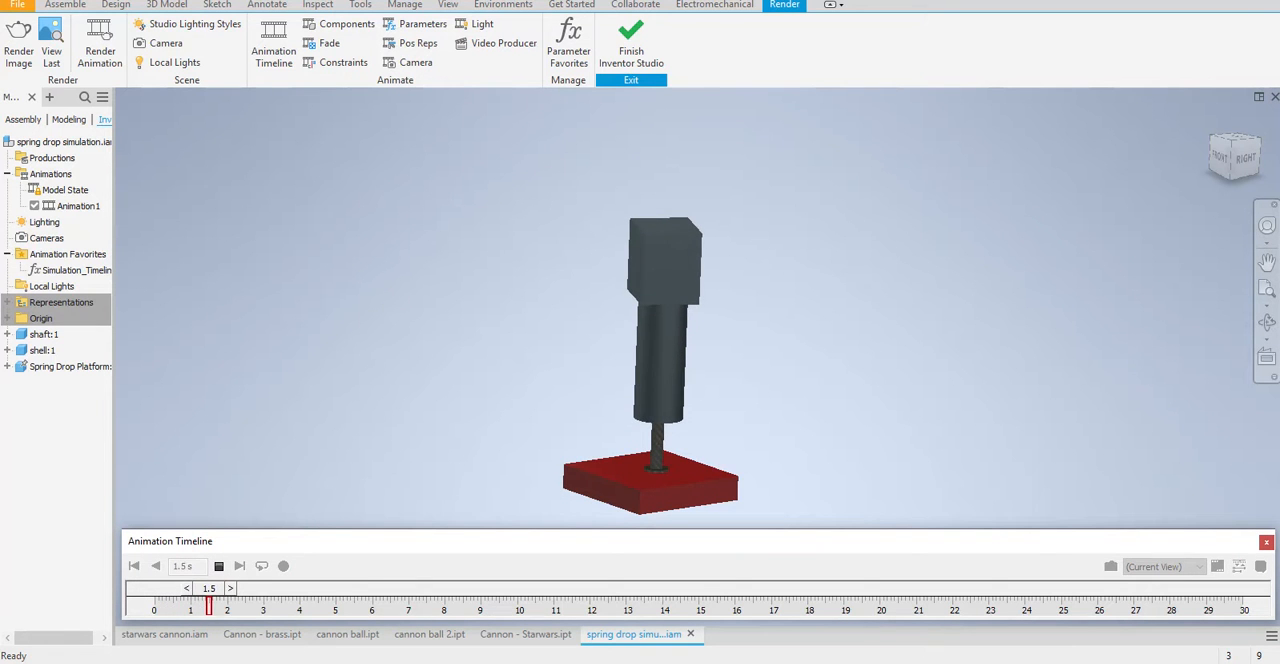
Stop the playback, set the timeline to 3 s and choose a 1024 x 768 output size for the animation render
{"action": "left_click", "coordinate": [218, 567]}
{"action": "left_click_drag", "start_coordinate": [288, 606], "coordinate": [262, 606]}
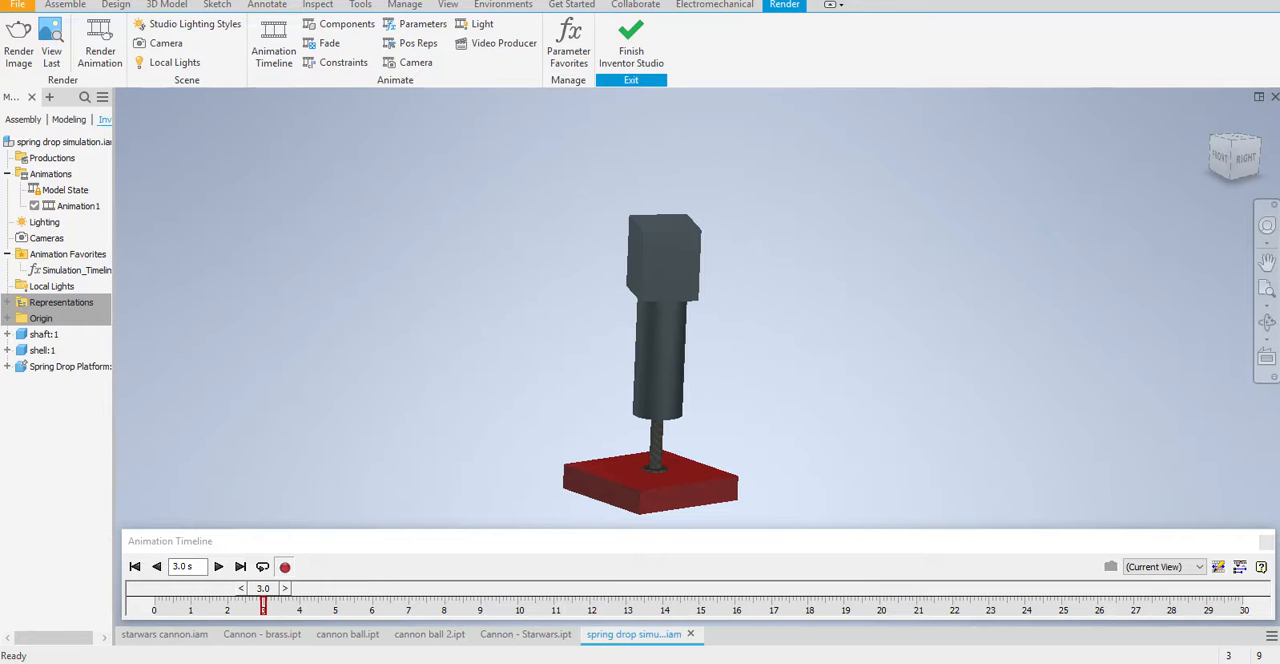
{"action": "left_click", "coordinate": [283, 566]}
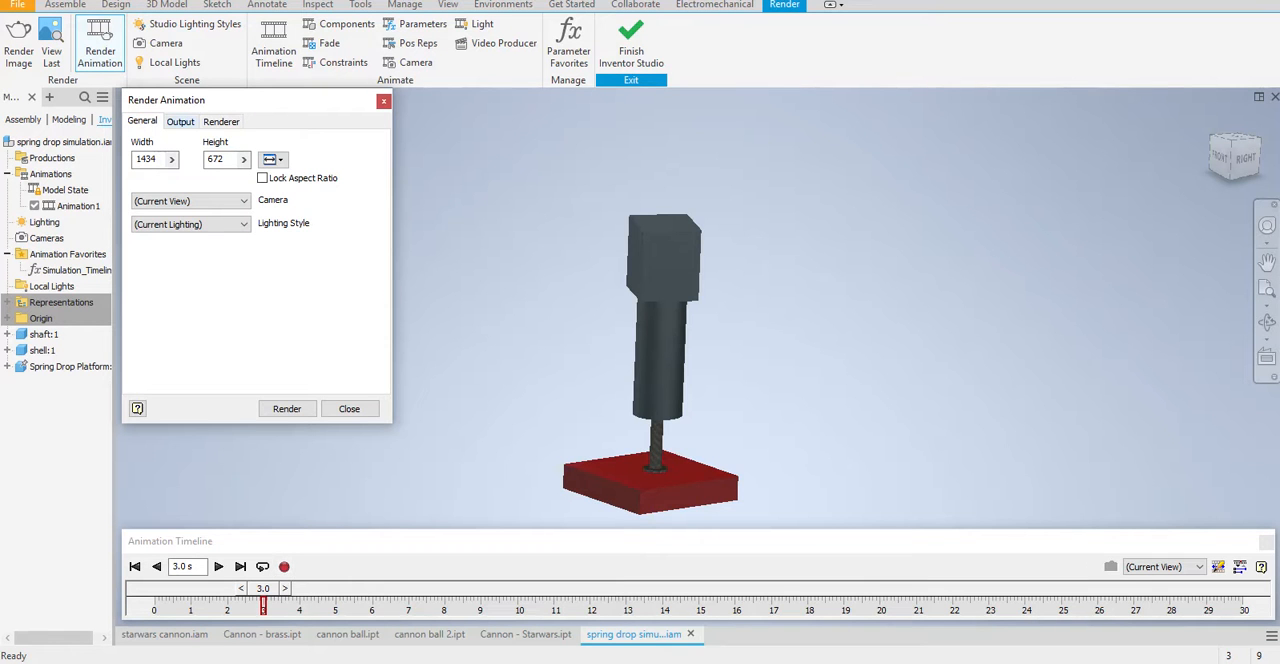
{"action": "left_click", "coordinate": [272, 159]}
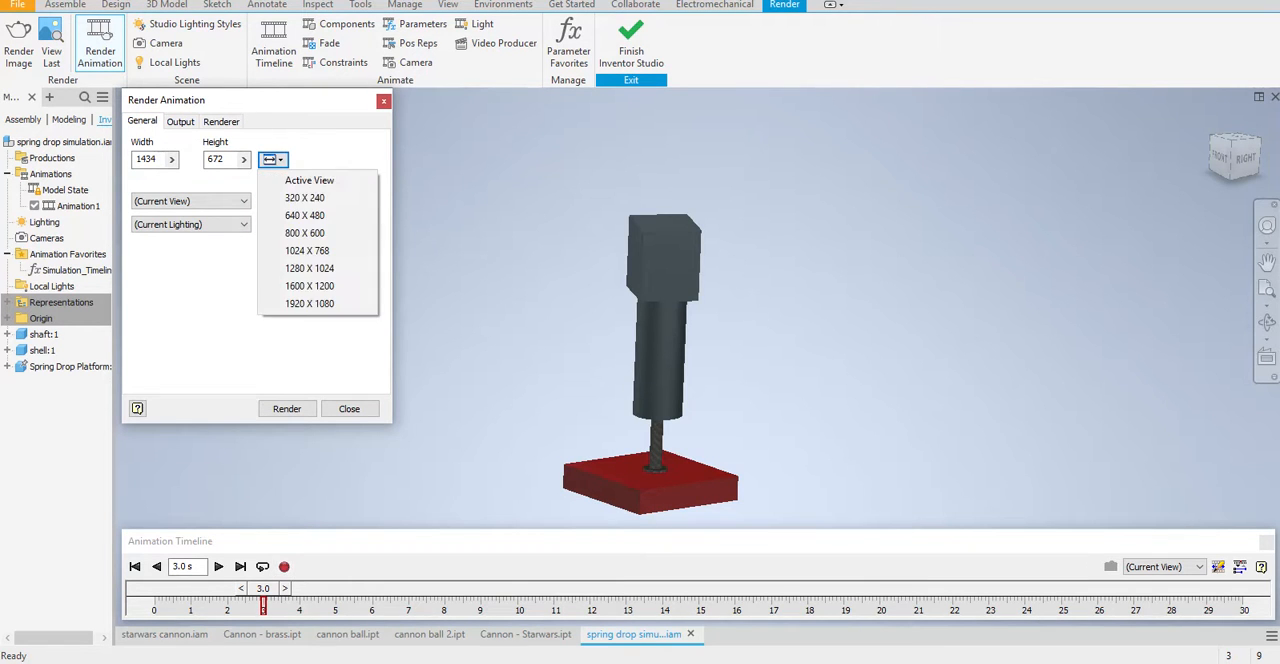
{"action": "left_click", "coordinate": [205, 265]}
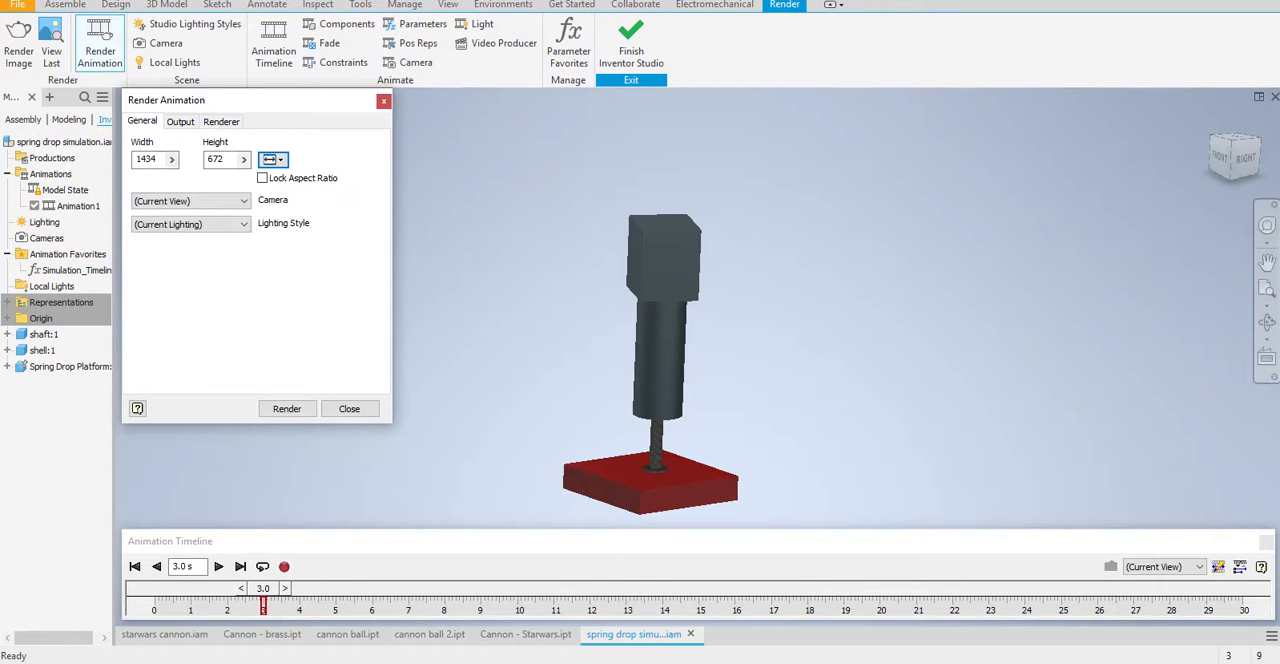
{"action": "left_click", "coordinate": [272, 159]}
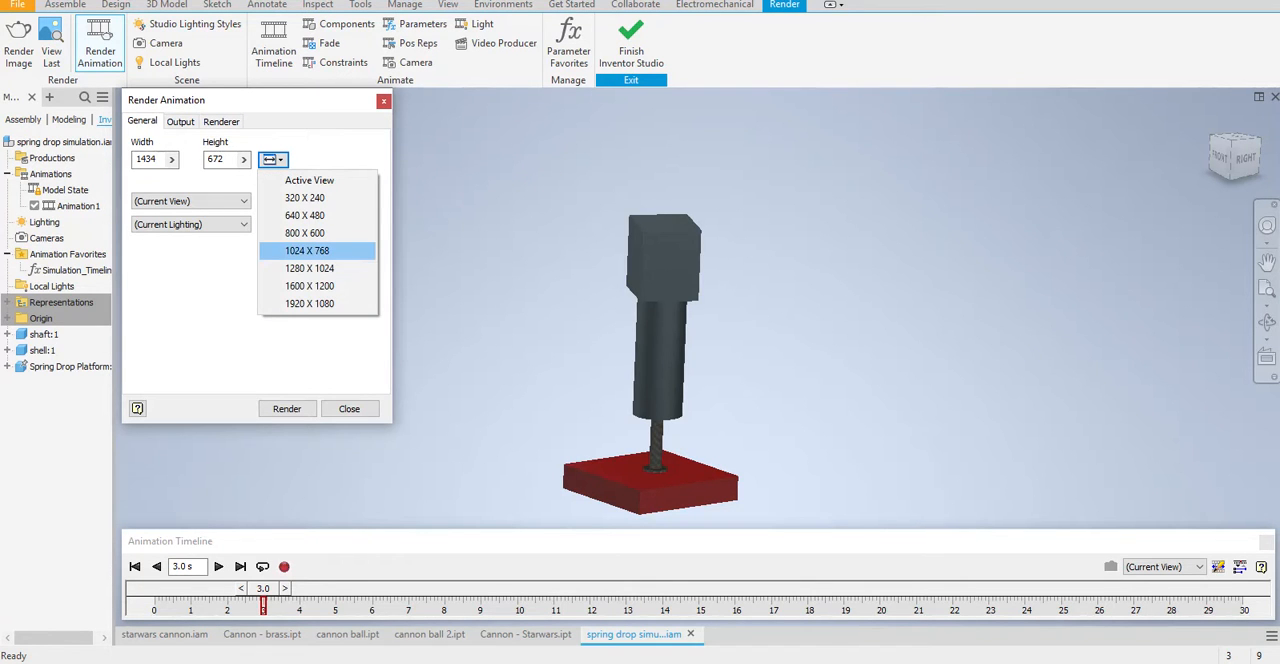
{"action": "left_click", "coordinate": [307, 250]}
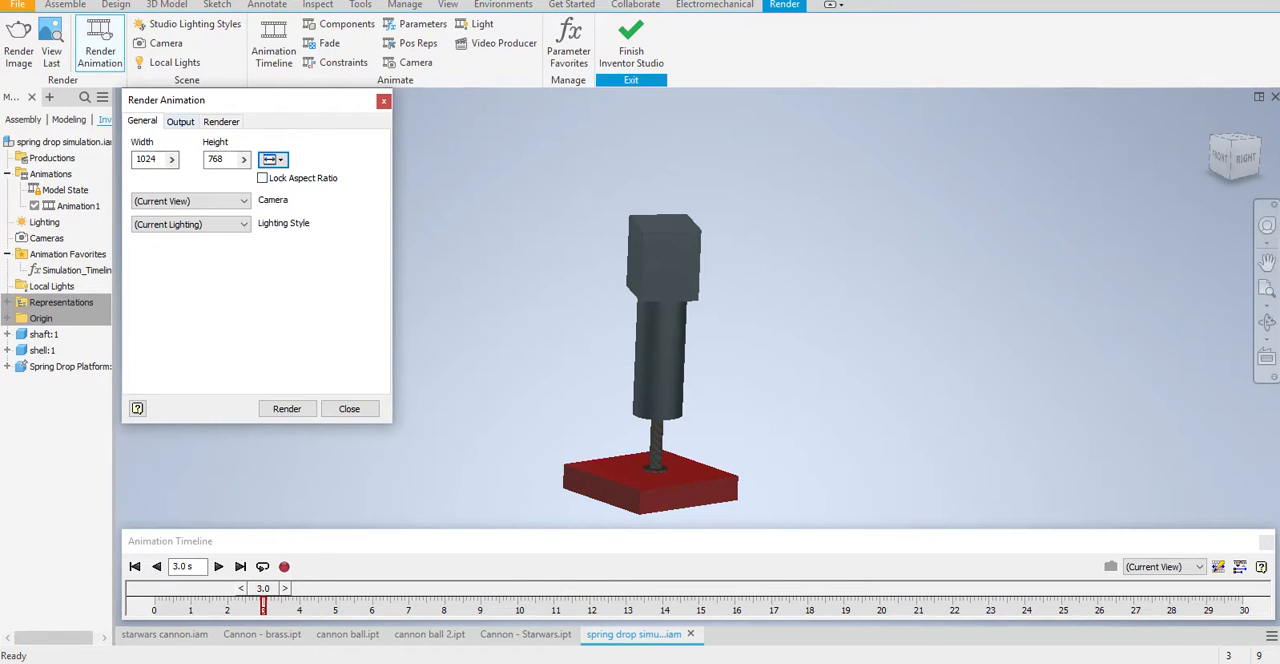
Set the end of the render's output time range to 3.0 s
{"action": "left_click", "coordinate": [180, 121]}
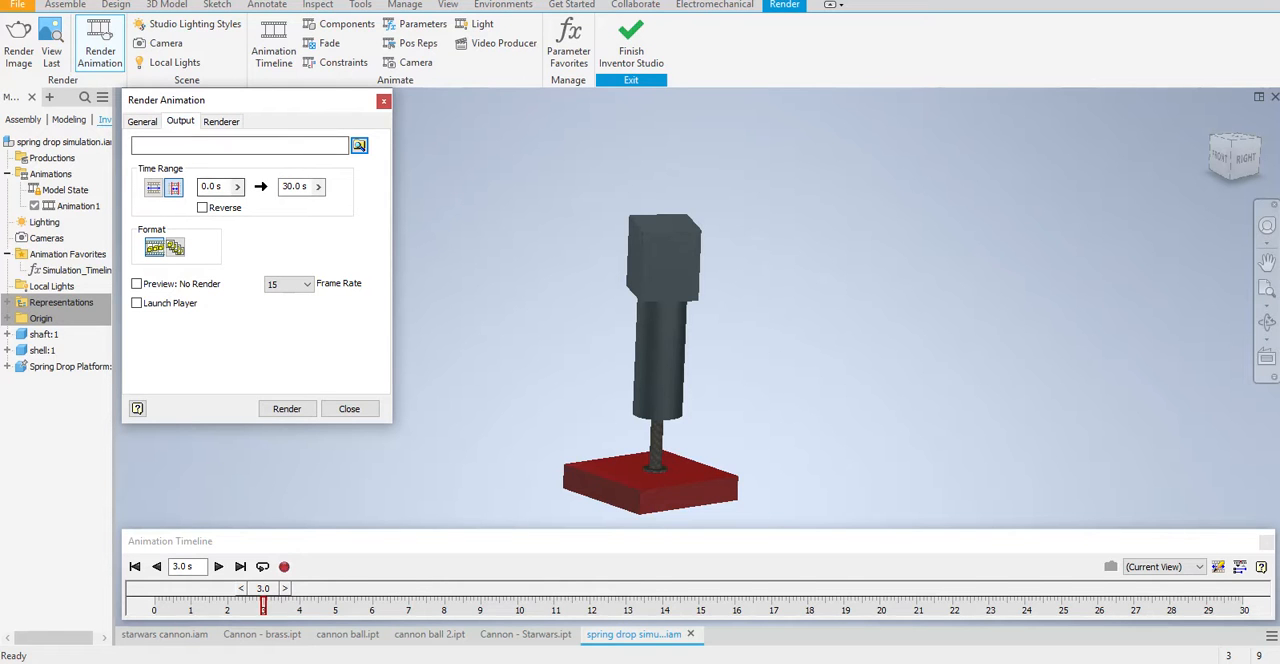
{"action": "left_click", "coordinate": [318, 187]}
{"action": "key", "text": "Escape"}
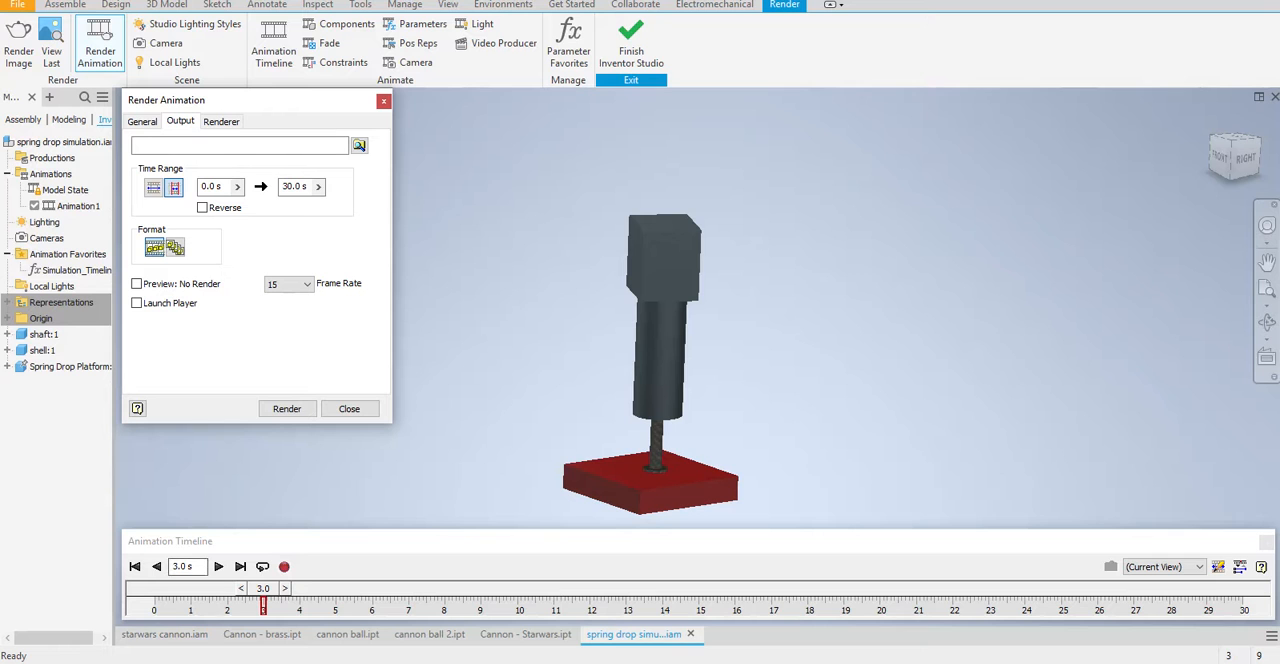
{"action": "left_click", "coordinate": [318, 187]}
{"action": "left_click", "coordinate": [362, 189]}
Move the animation timeline to 2 s and re-enter 3 as the end time of the render's time range
{"action": "left_click_drag", "start_coordinate": [263, 589], "coordinate": [227, 589]}
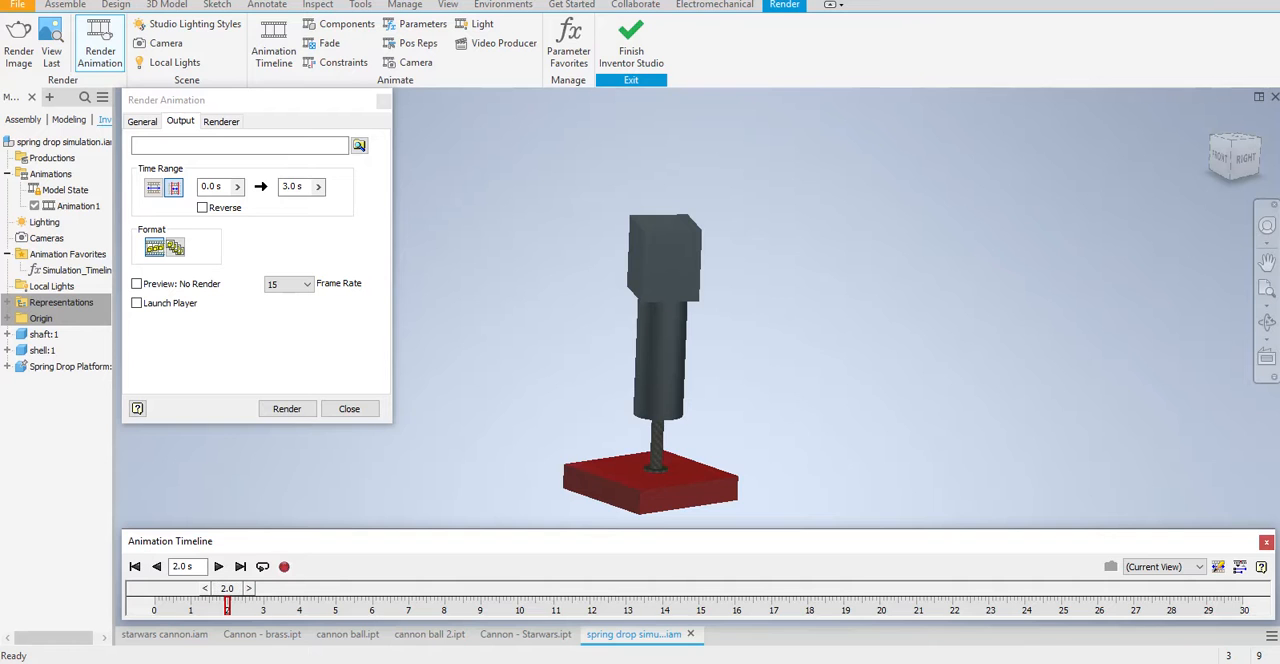
{"action": "left_click", "coordinate": [300, 186]}
{"action": "left_click", "coordinate": [318, 187]}
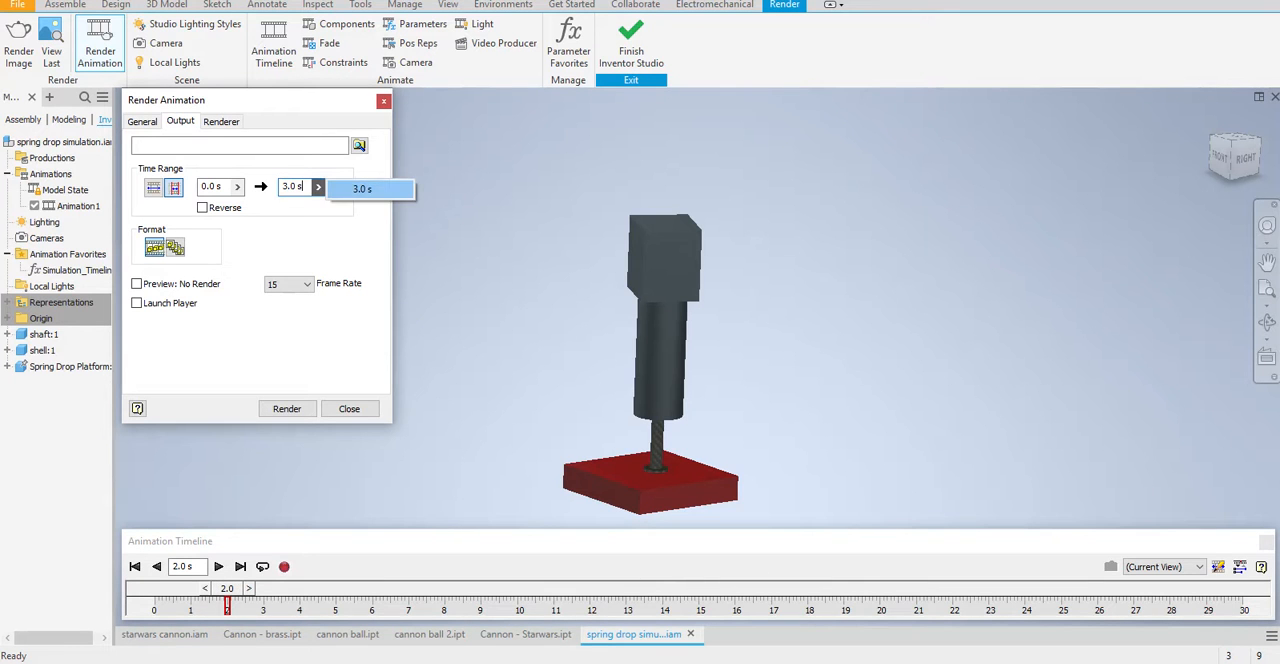
{"action": "left_click", "coordinate": [363, 189]}
{"action": "left_click", "coordinate": [318, 187]}
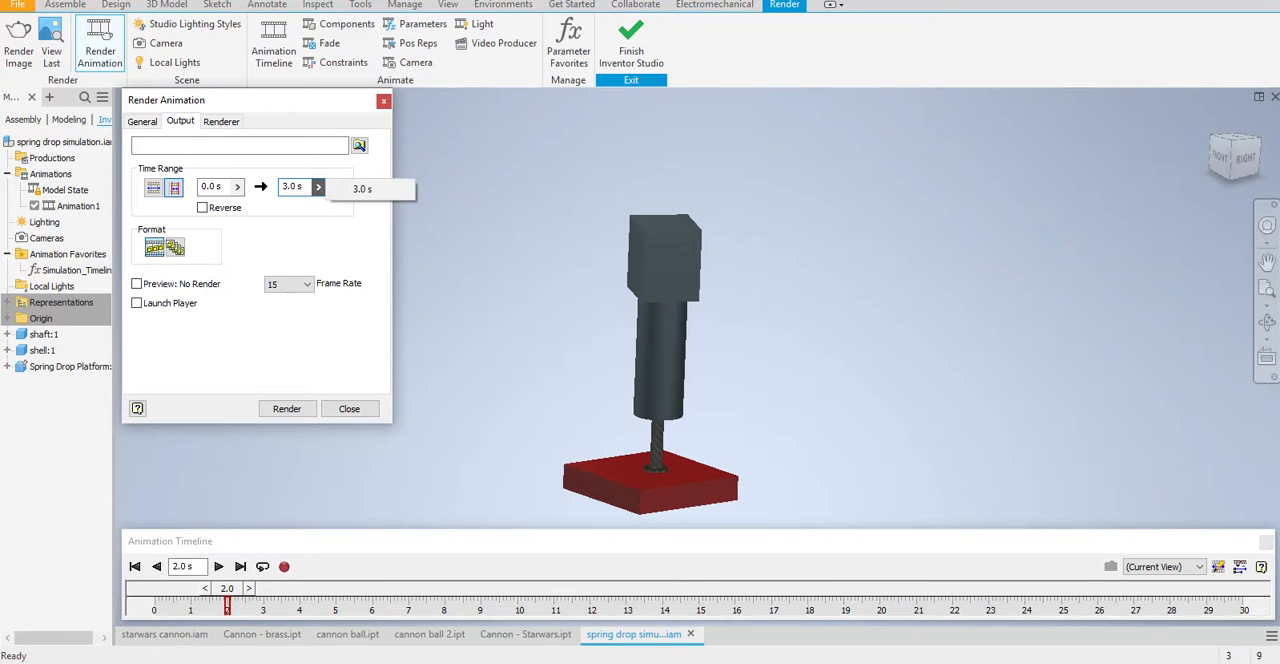
{"action": "left_click", "coordinate": [304, 187]}
{"action": "left_click_drag", "start_coordinate": [304, 187], "coordinate": [281, 187]}
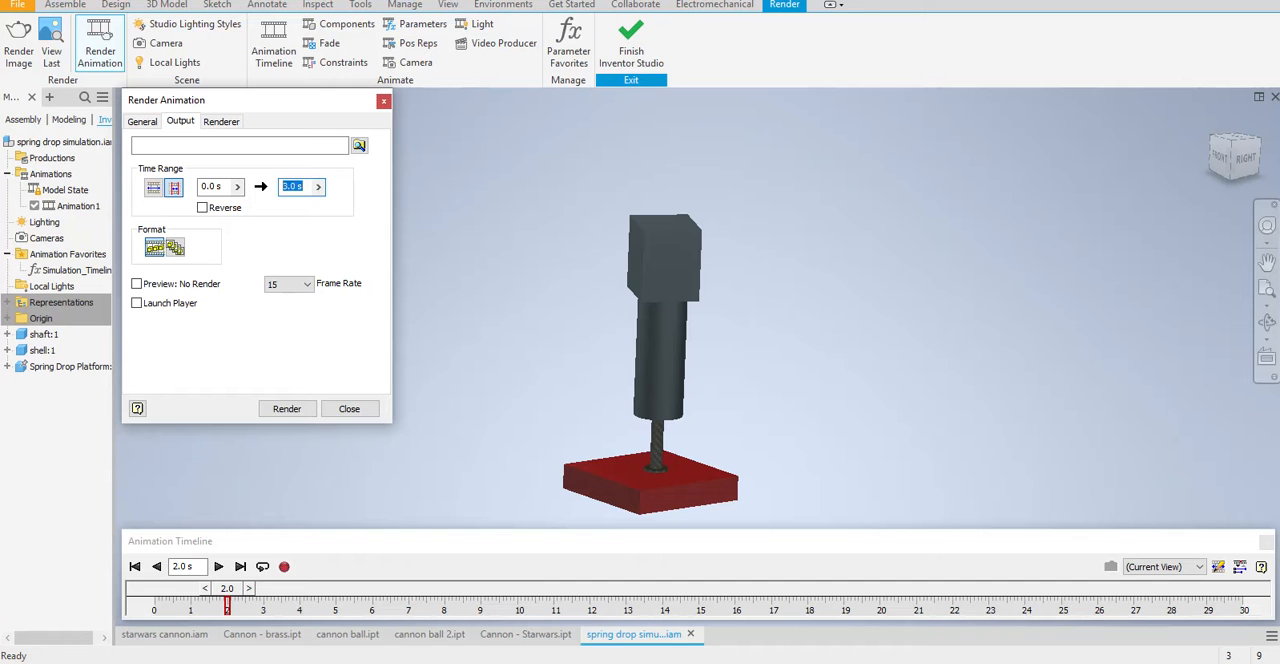
{"action": "type", "text": "3"}
Start a preview-only render saved as spring drop simulation.avi in the Classes\Eng Draw\Dynamic Simulation\Spring Drop folder
{"action": "left_click", "coordinate": [287, 409]}
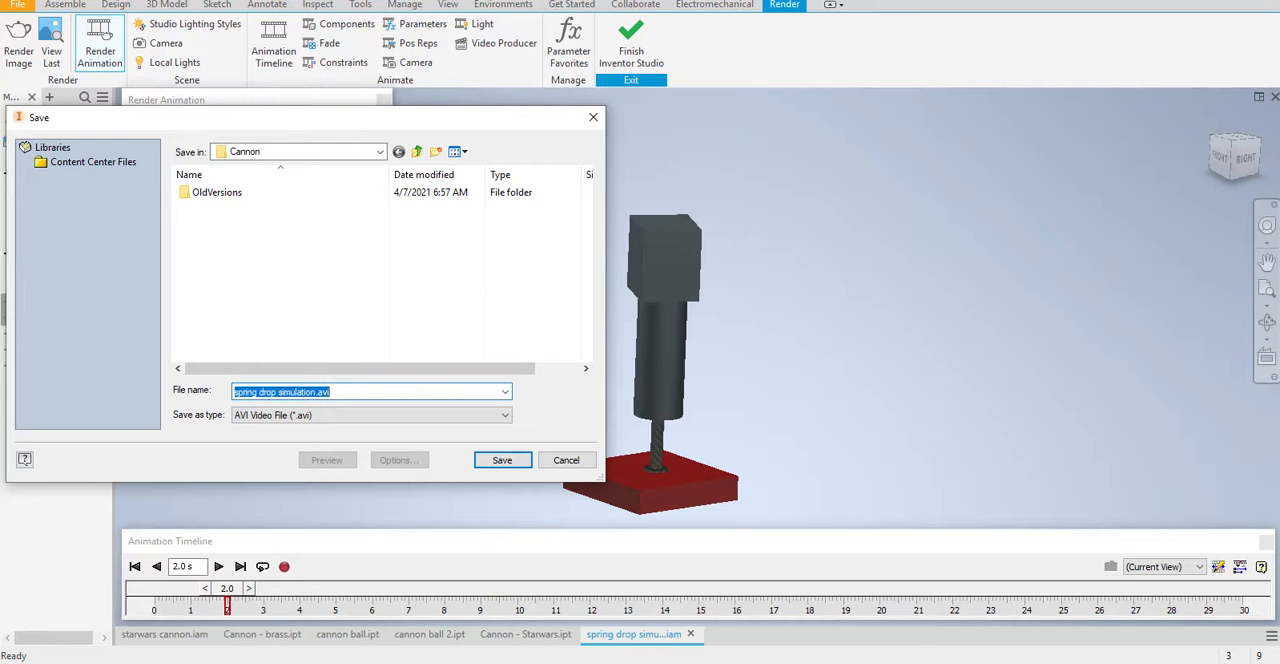
{"action": "left_click", "coordinate": [380, 152]}
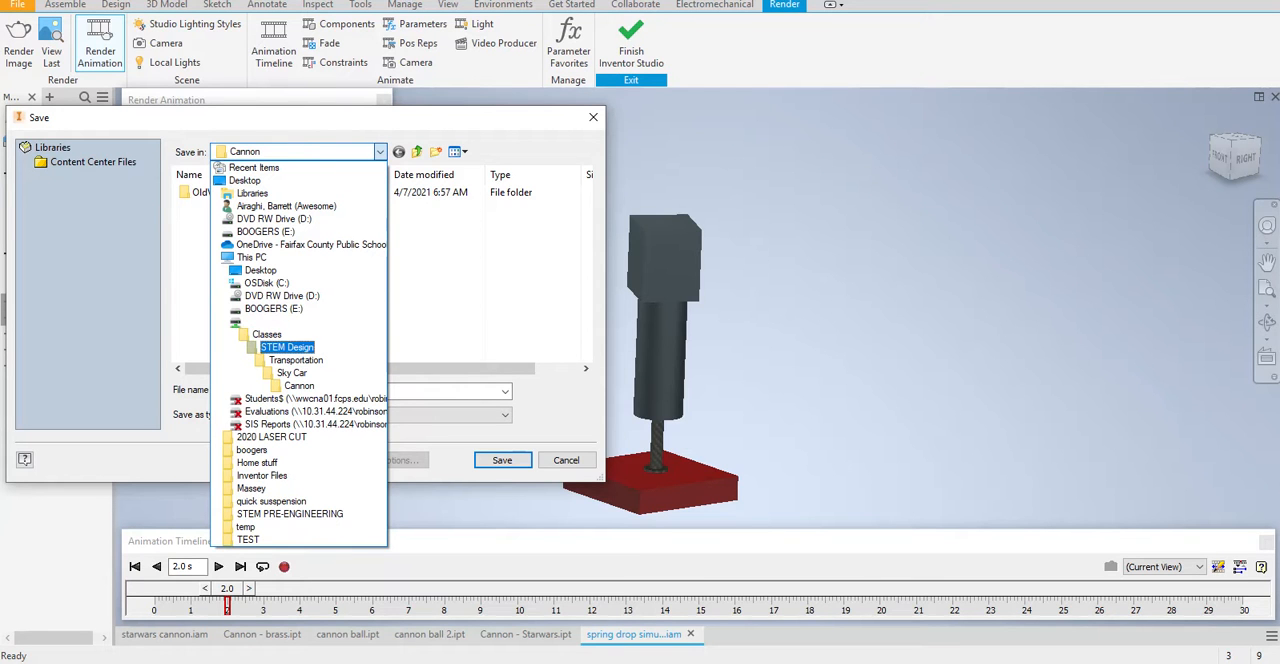
{"action": "left_click", "coordinate": [266, 334]}
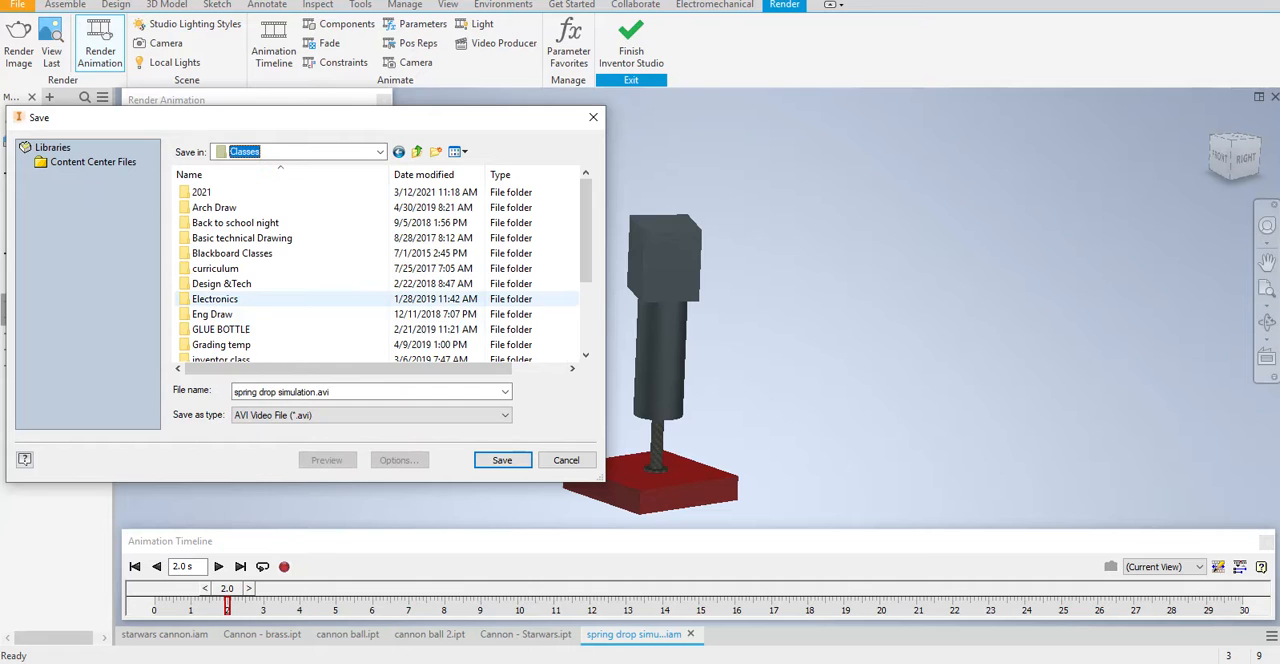
{"action": "double_click", "coordinate": [212, 314]}
{"action": "scroll", "coordinate": [280, 299], "scroll_direction": "down", "scroll_amount": 5}
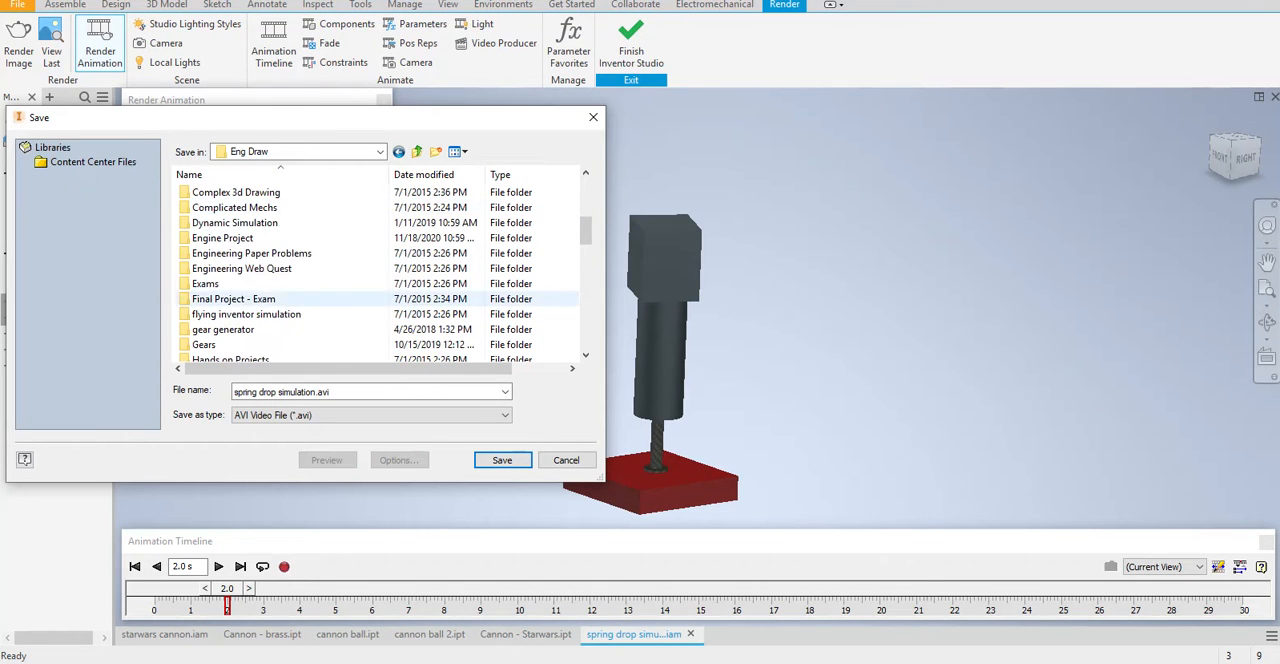
{"action": "scroll", "coordinate": [280, 300], "scroll_direction": "up", "scroll_amount": 3}
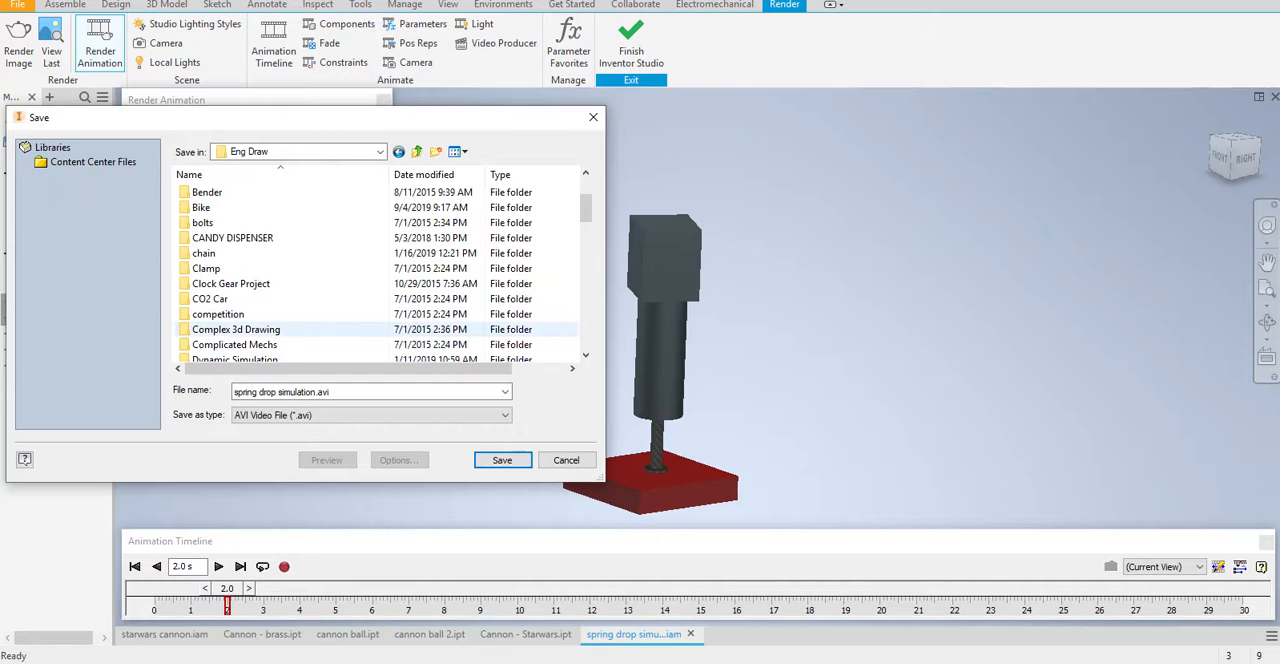
{"action": "scroll", "coordinate": [280, 300], "scroll_direction": "down", "scroll_amount": 1}
{"action": "double_click", "coordinate": [280, 314]}
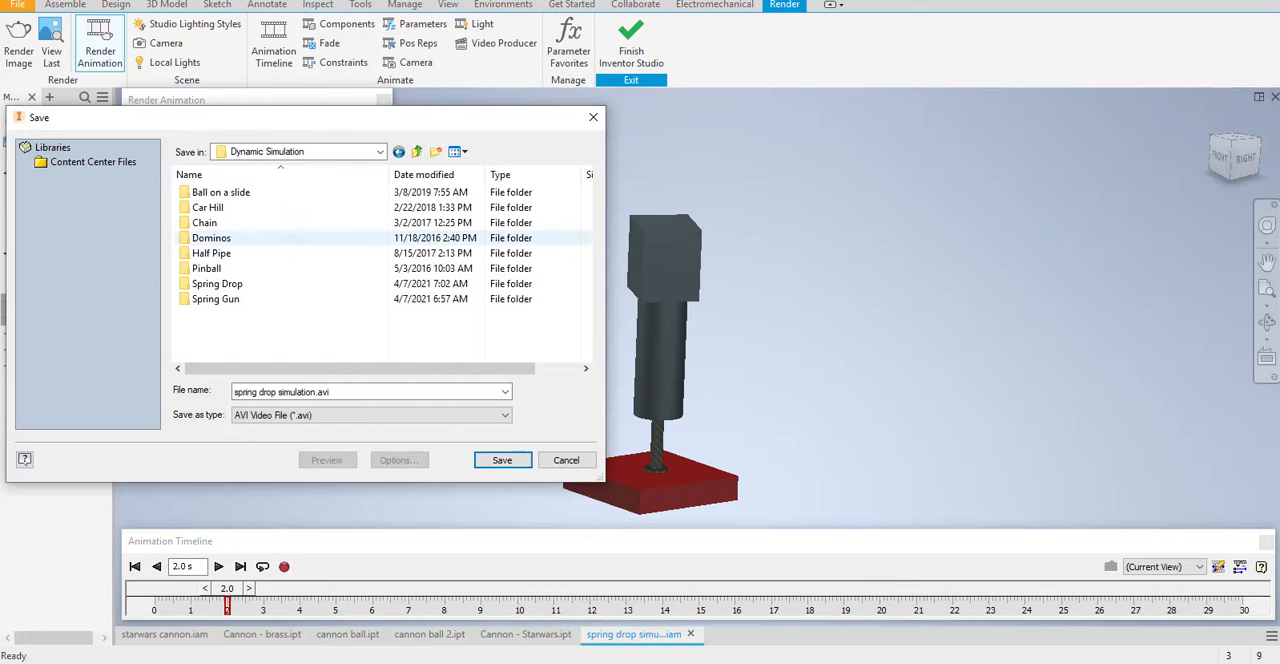
{"action": "double_click", "coordinate": [217, 284]}
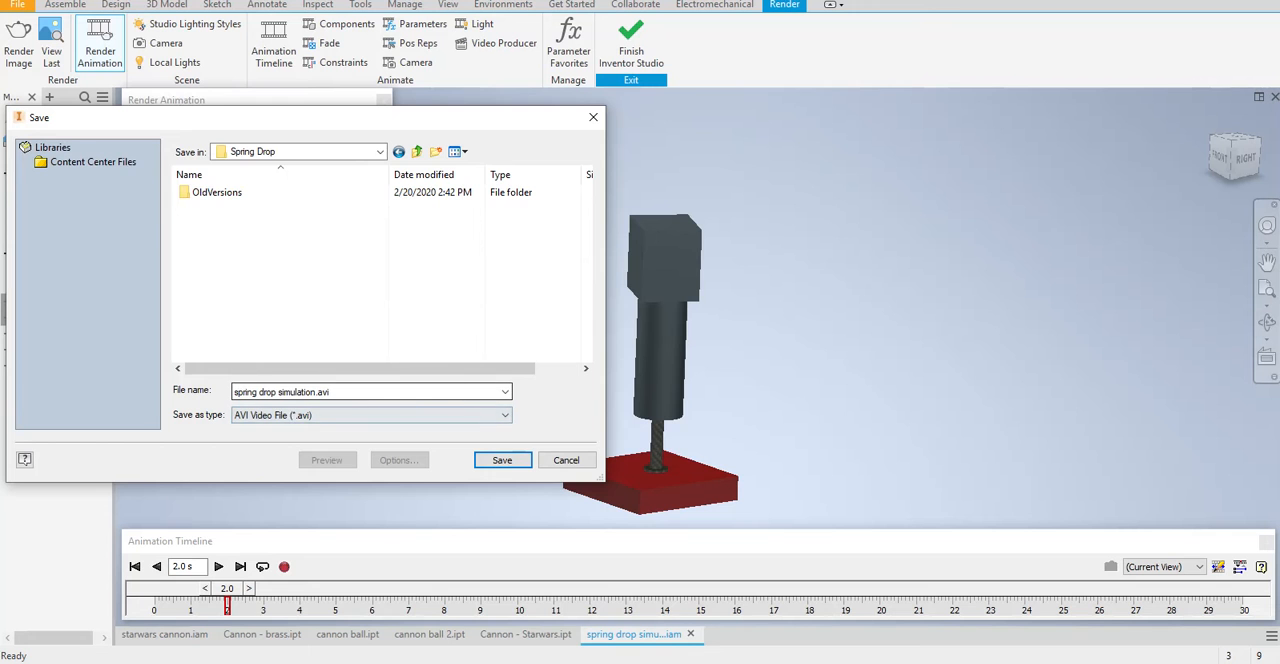
{"action": "left_click", "coordinate": [502, 460]}
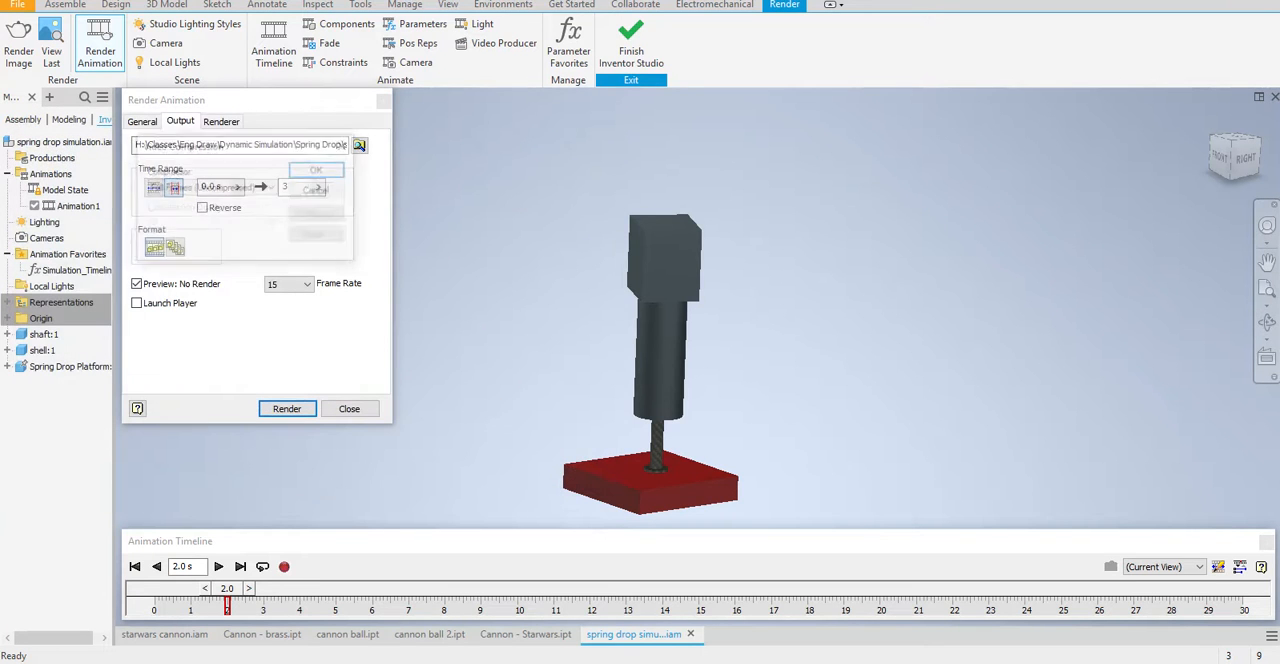
Compress the preview video with Microsoft Video 1, run the render and close the render output
{"action": "left_click", "coordinate": [240, 188]}
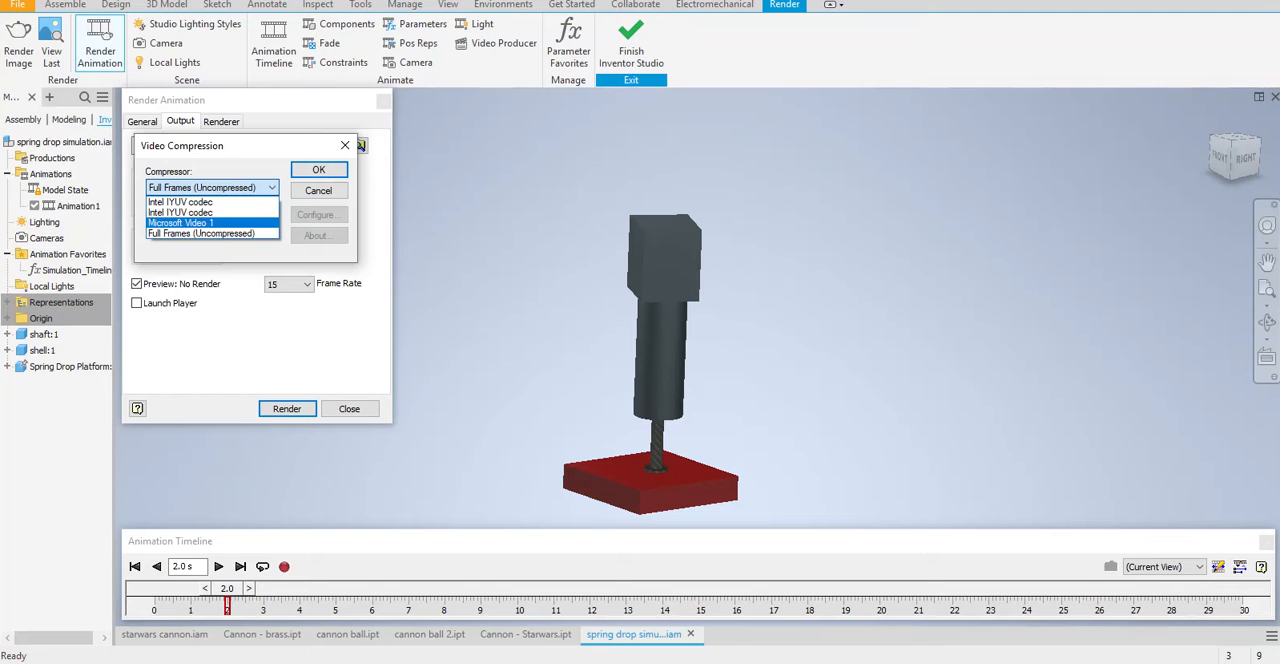
{"action": "left_click", "coordinate": [208, 223]}
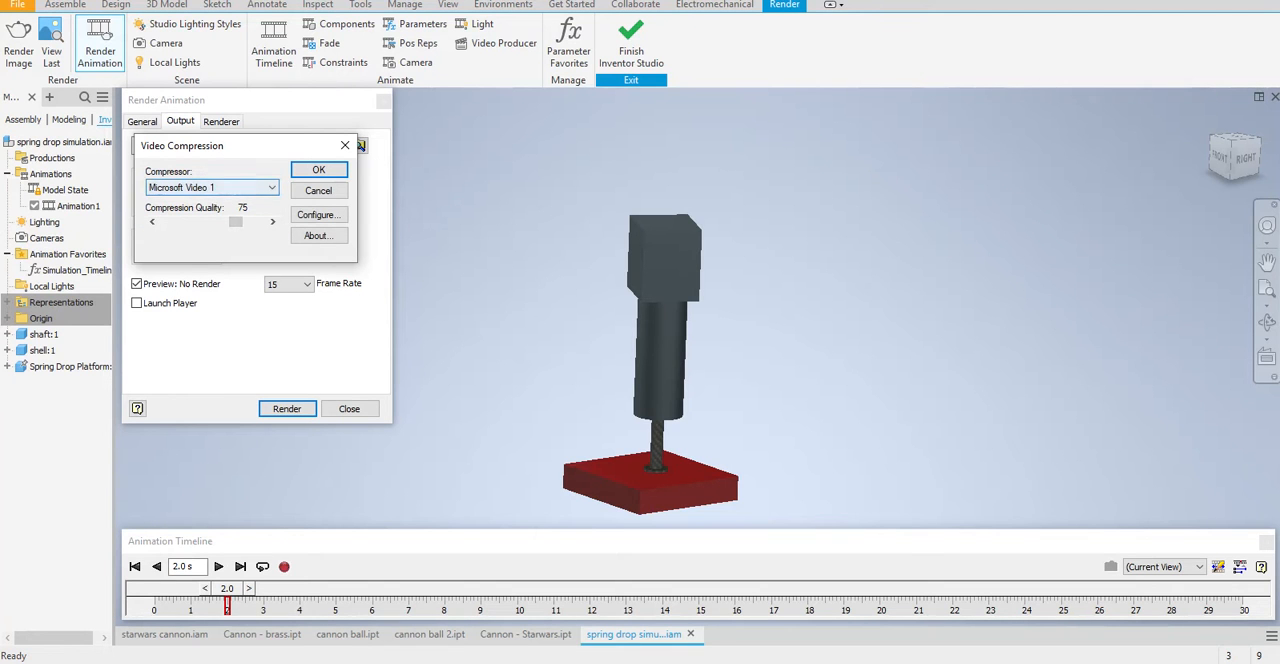
{"action": "left_click", "coordinate": [319, 170]}
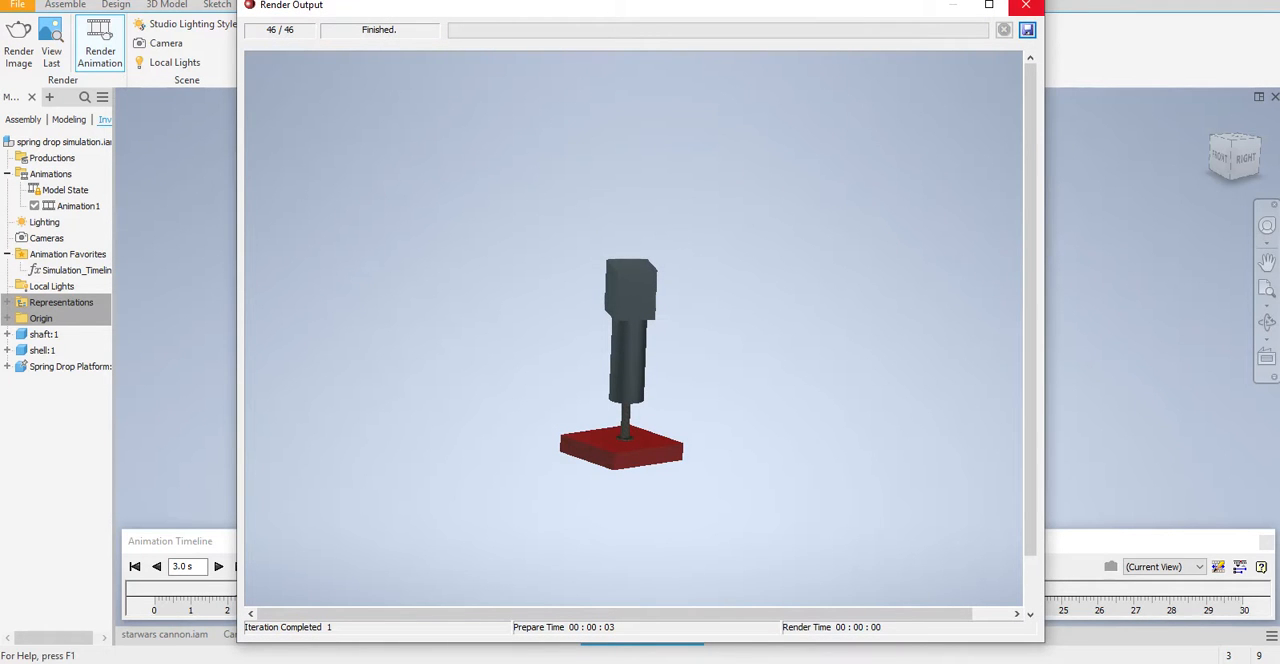
{"action": "left_click", "coordinate": [1026, 5]}
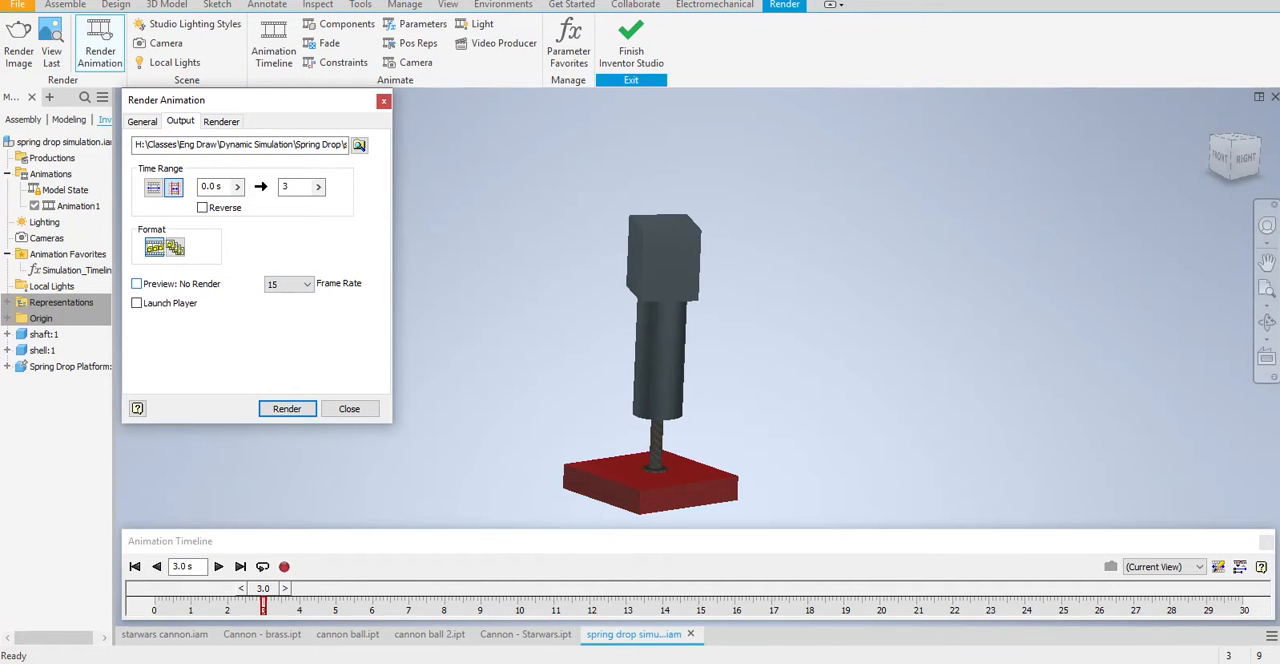
Try a full render with the preview option off, replacing the existing AVI, and stop it partway
{"action": "left_click", "coordinate": [287, 408]}
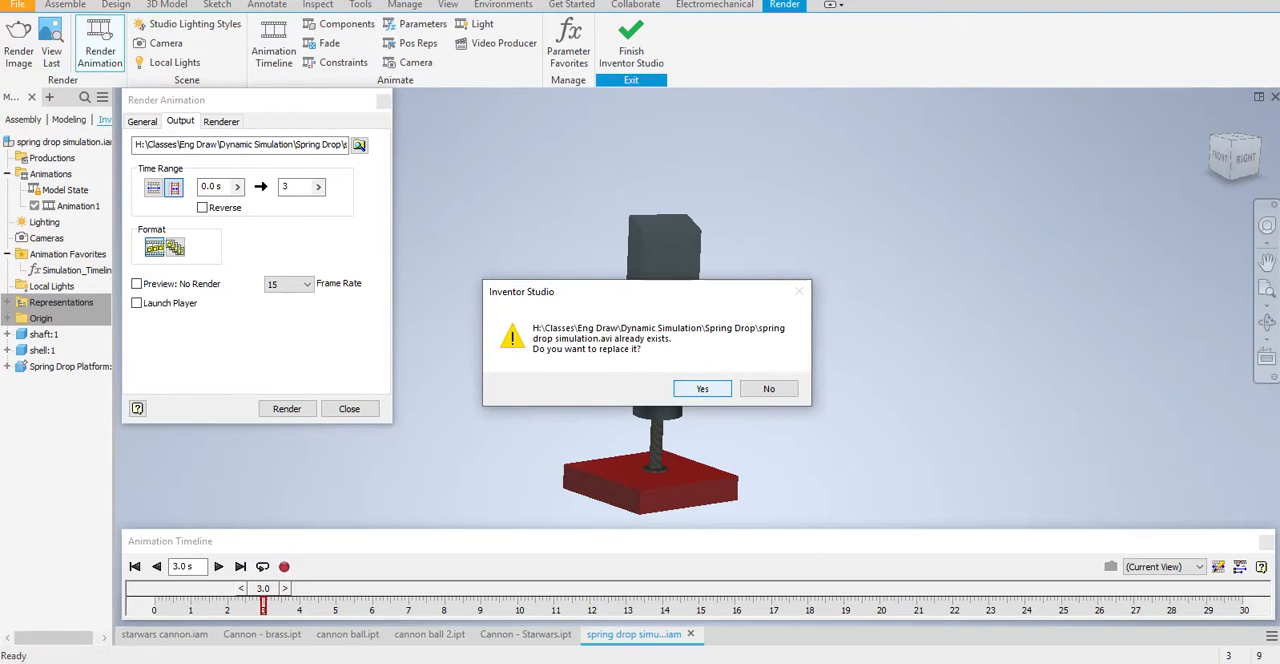
{"action": "key", "text": "Return"}
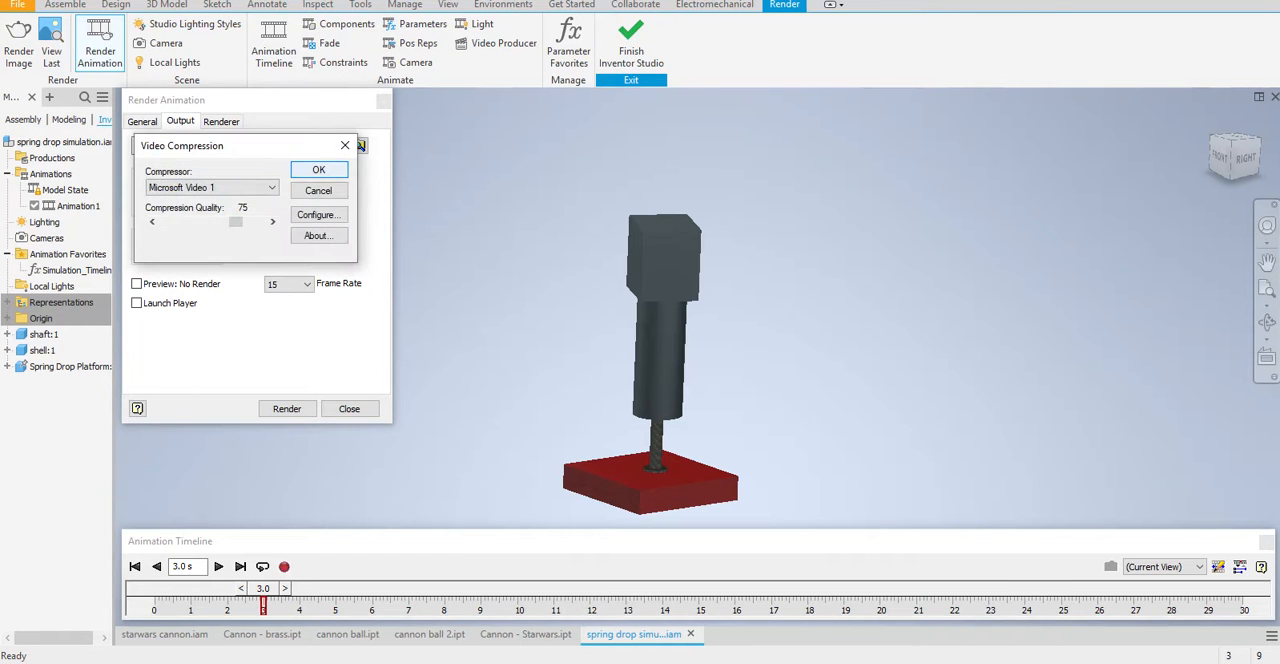
{"action": "key", "text": "Return"}
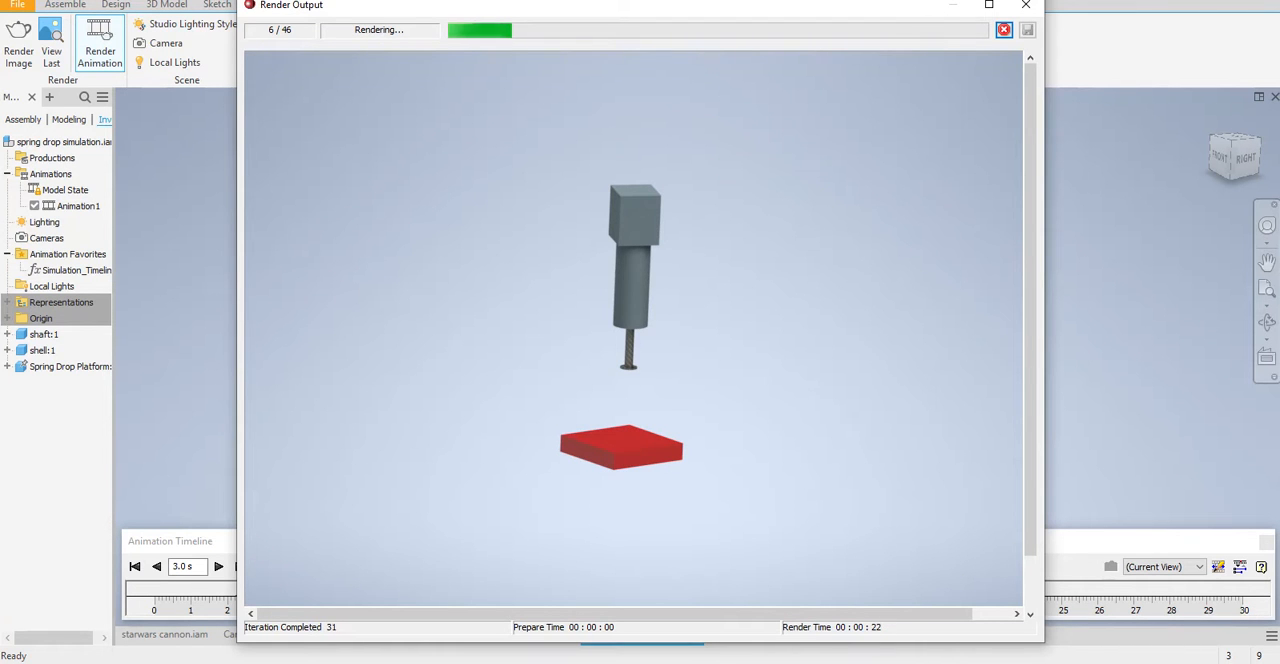
{"action": "left_click", "coordinate": [1026, 5]}
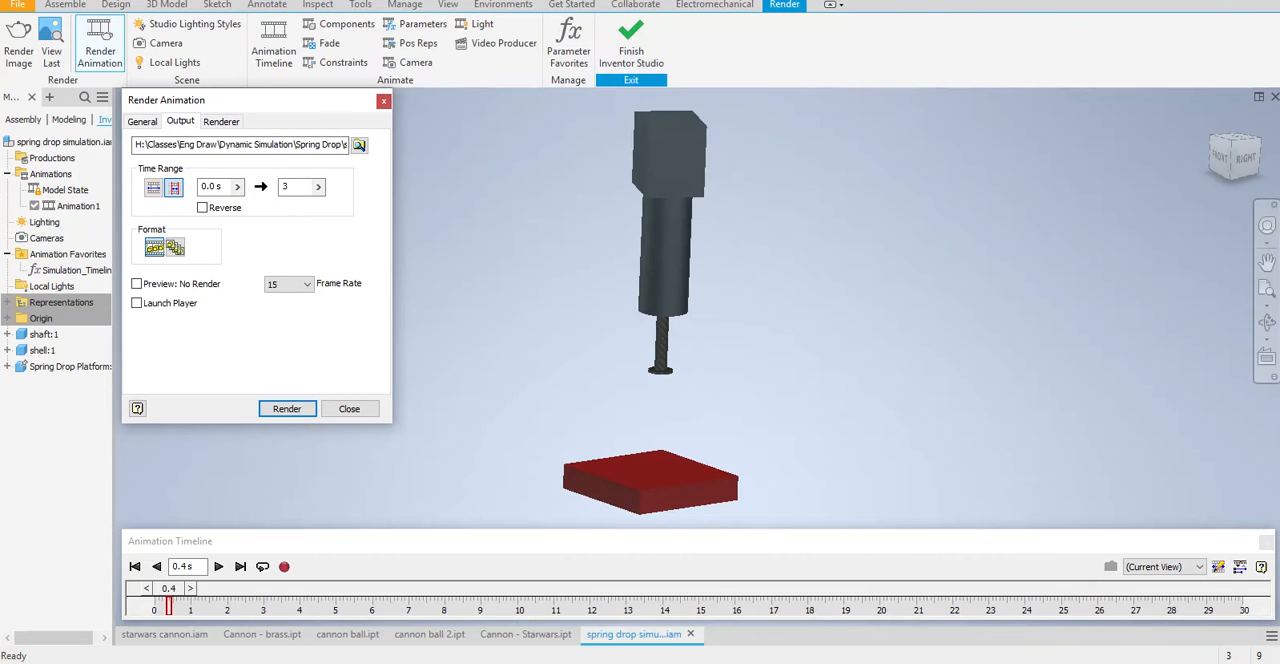
Render the animation again as preview only, replacing the existing AVI with Microsoft Video 1 compression, and finish the Render Animation command
{"action": "left_click", "coordinate": [288, 409]}
{"action": "left_click", "coordinate": [703, 389]}
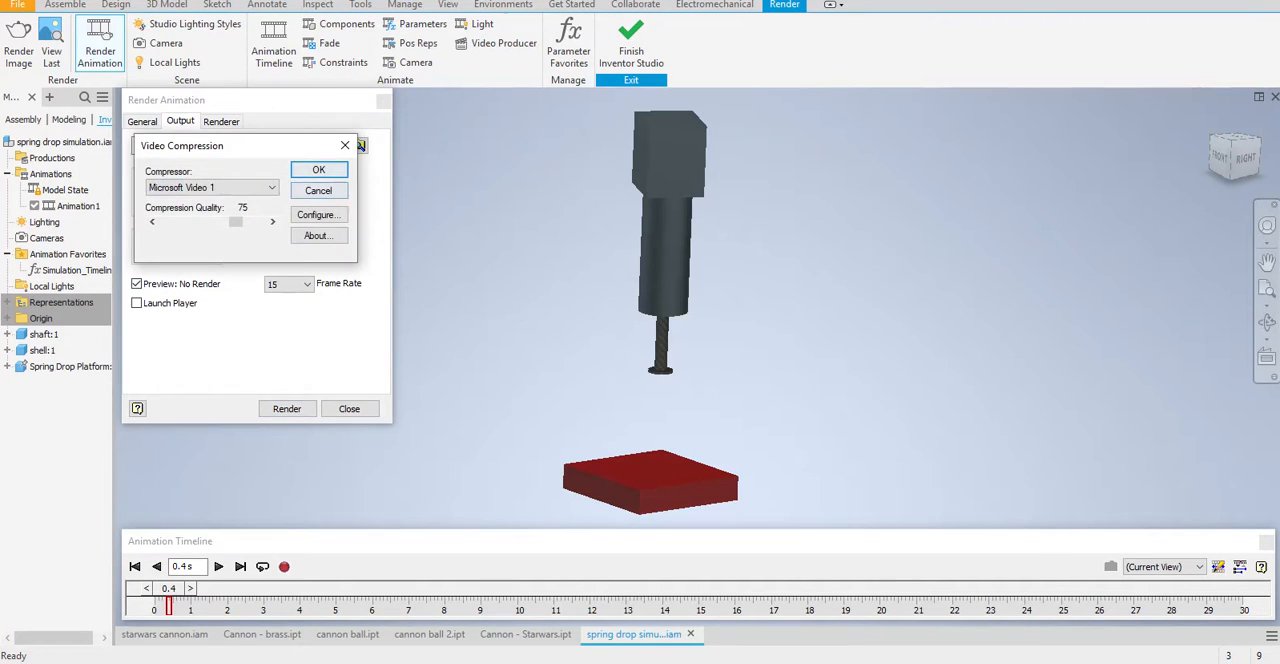
{"action": "left_click", "coordinate": [318, 170]}
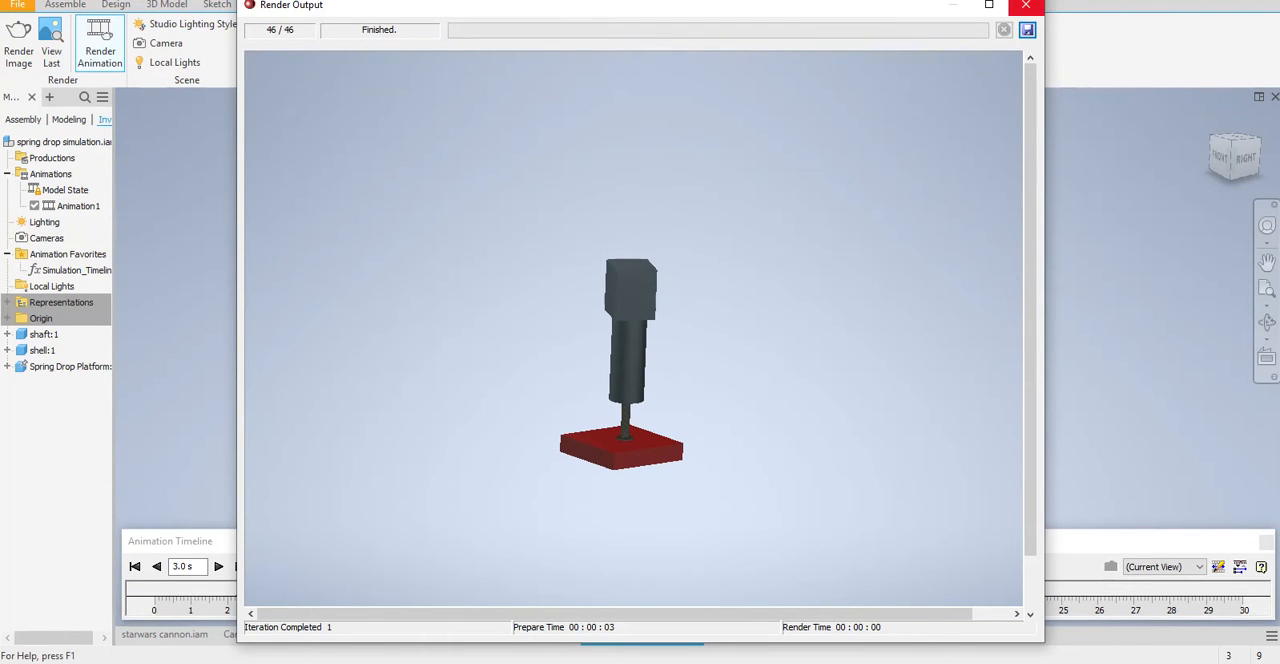
{"action": "left_click", "coordinate": [1025, 5]}
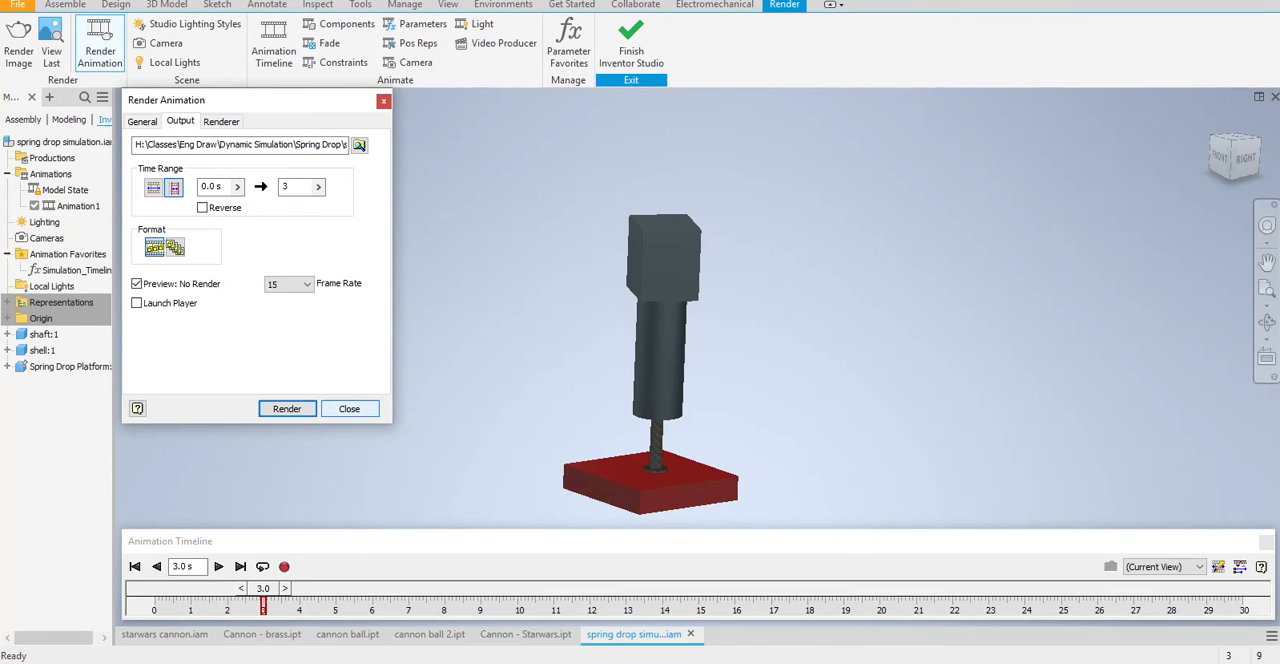
{"action": "left_click", "coordinate": [349, 408]}
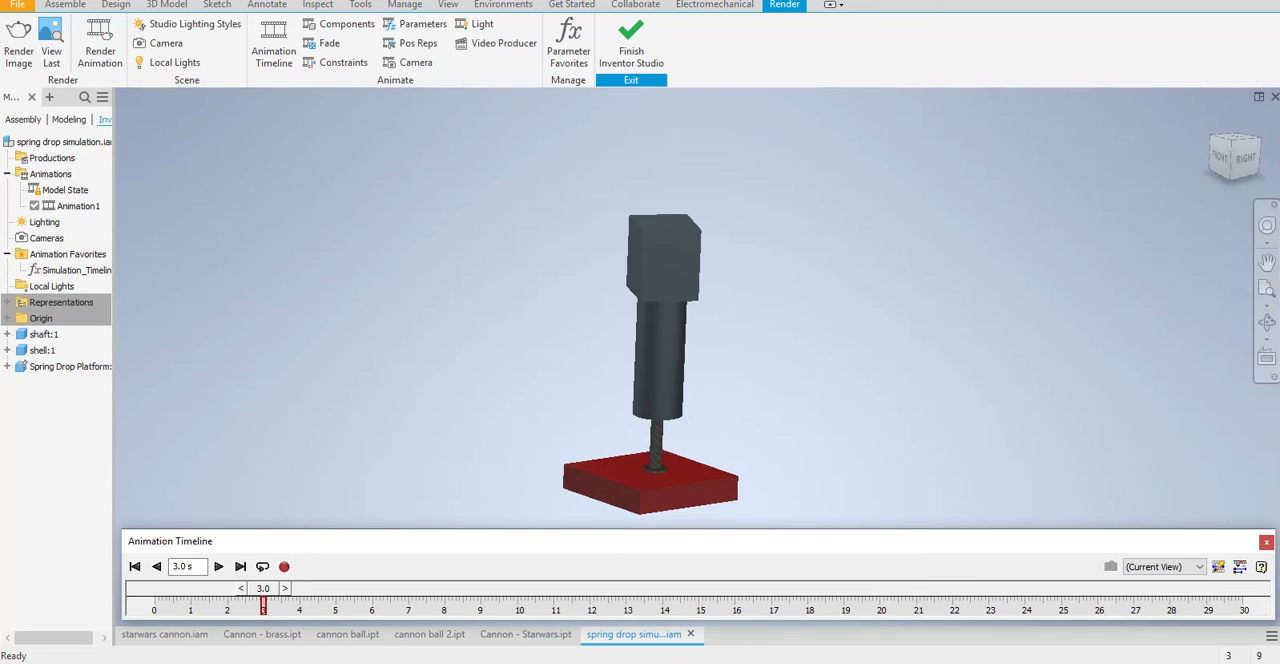